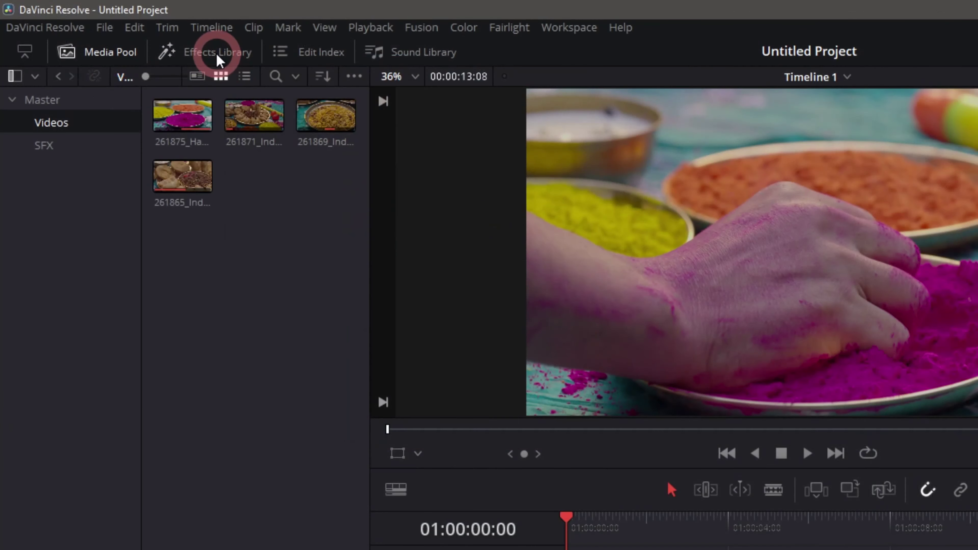
# - Put a Solid Color generator on Video 2 over the first clip join and shorten its end
pyautogui.click(217, 54)
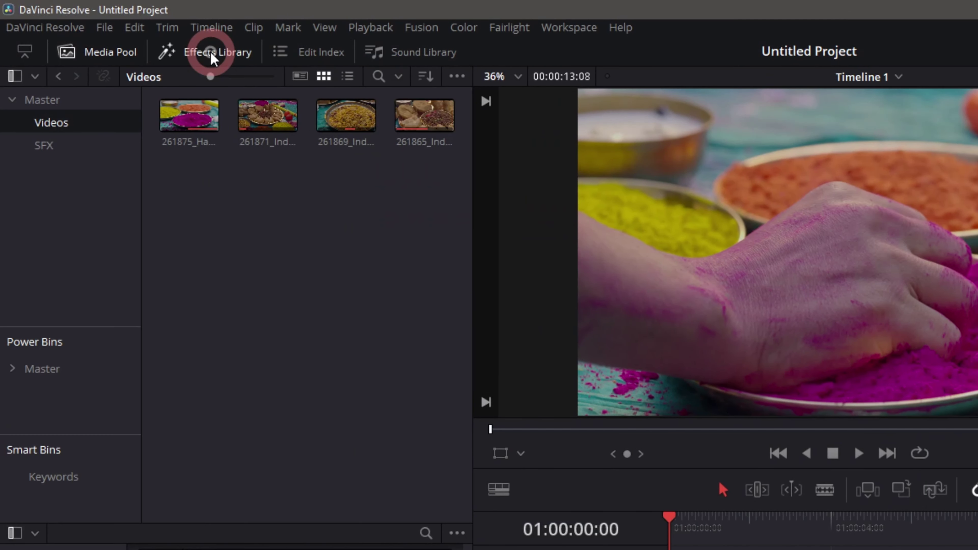
pyautogui.click(162, 169)
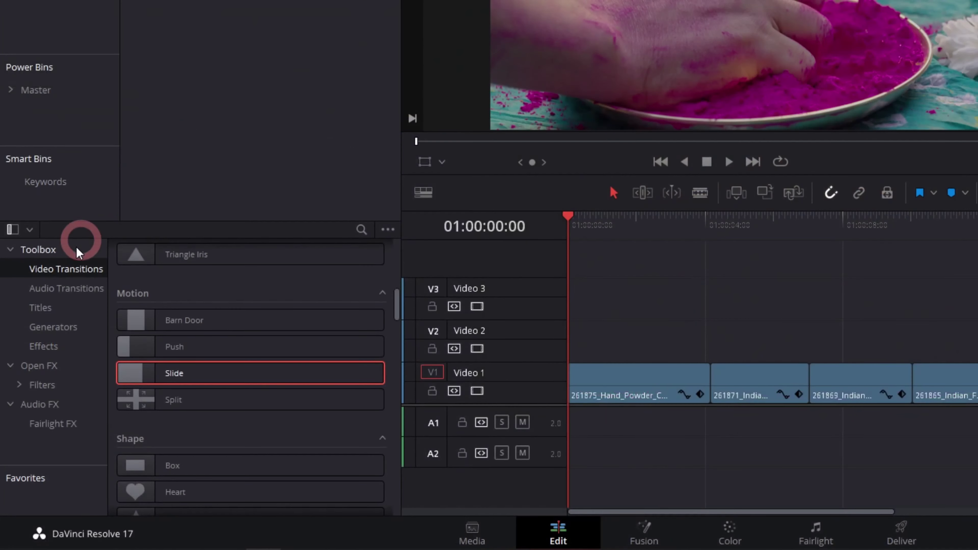
pyautogui.click(56, 333)
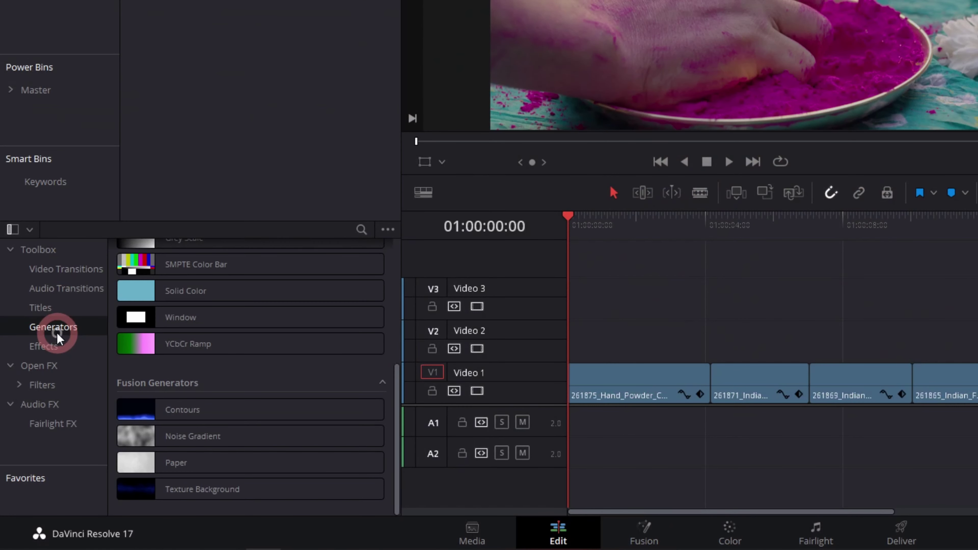
pyautogui.scroll(3, 280, 317)
pyautogui.click(280, 316)
pyautogui.scroll(-3, 280, 317)
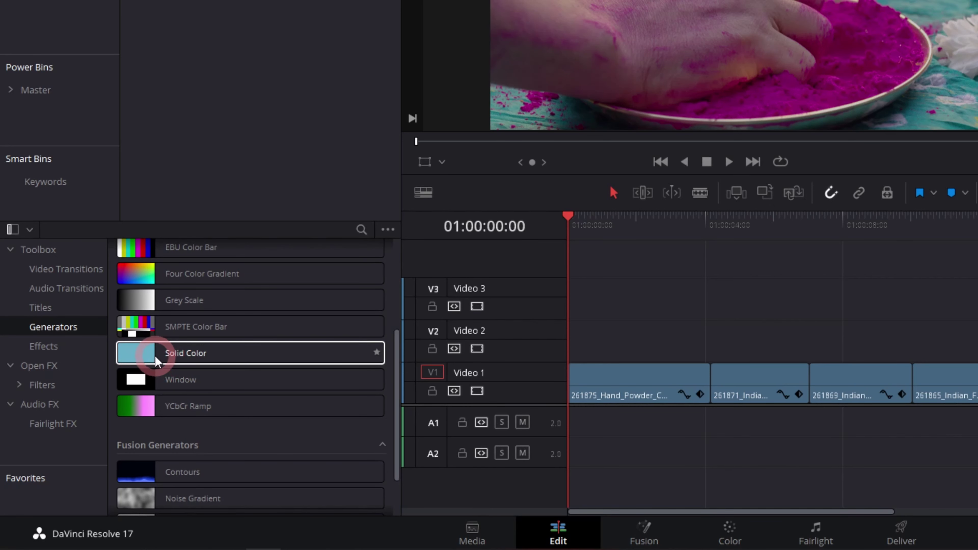
pyautogui.moveTo(150, 360)
pyautogui.mouseDown()
pyautogui.moveTo(578, 331)
pyautogui.moveTo(332, 298)
pyautogui.mouseUp()
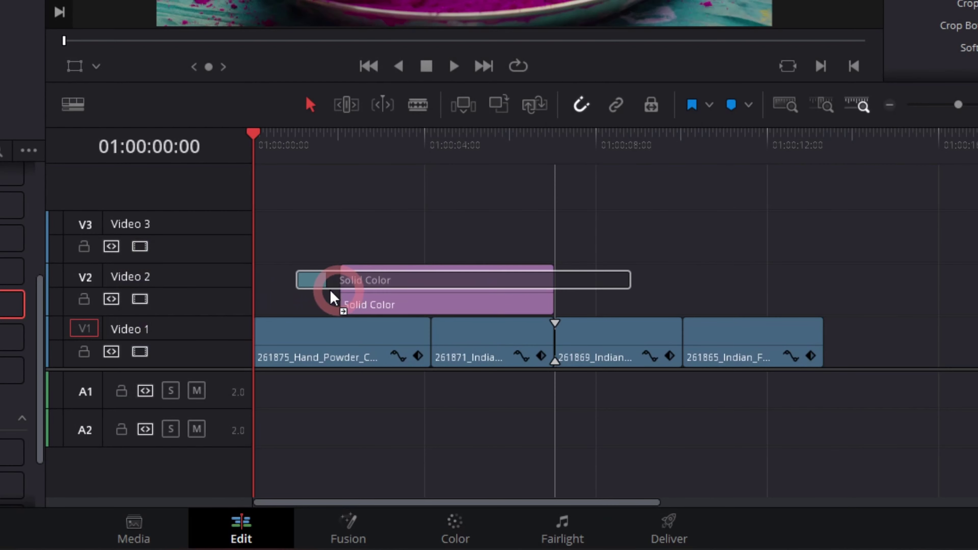
pyautogui.moveTo(332, 298); pyautogui.dragTo(326, 293)
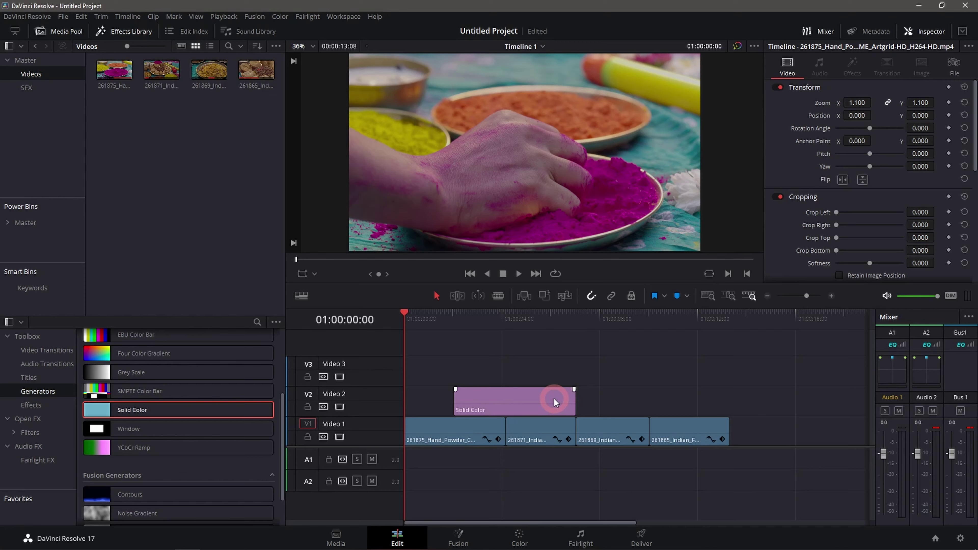
pyautogui.click(567, 404)
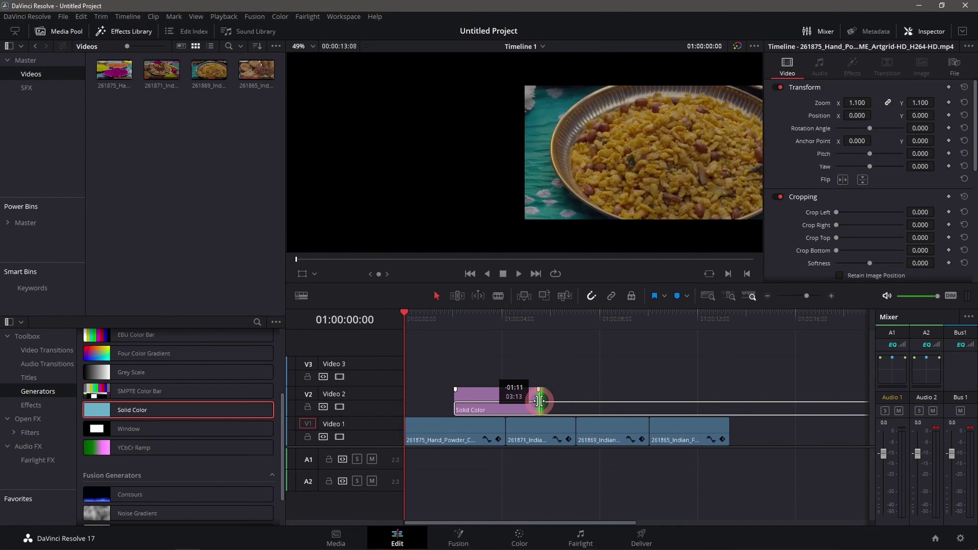
pyautogui.moveTo(574, 401); pyautogui.dragTo(540, 402)
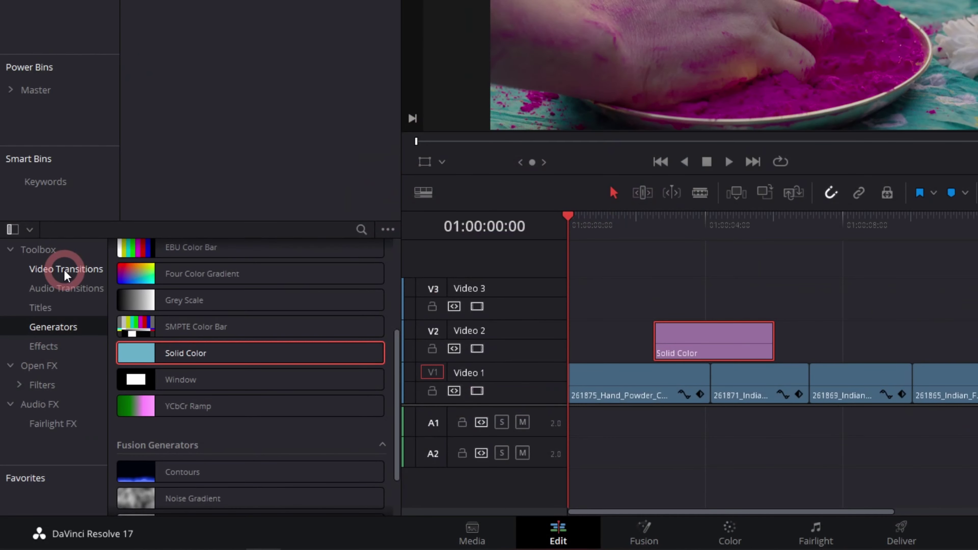
# - Add the Motion > Slide video transition to the start of the Solid Color clip and preview it
pyautogui.click(64, 269)
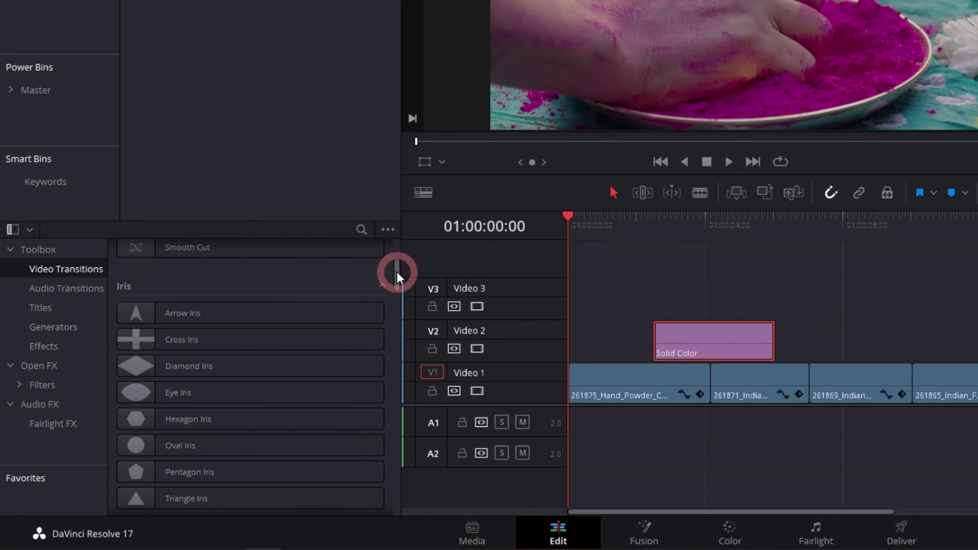
pyautogui.moveTo(397, 272)
pyautogui.mouseDown()
pyautogui.moveTo(387, 334)
pyautogui.moveTo(400, 339)
pyautogui.moveTo(395, 308)
pyautogui.mouseUp()
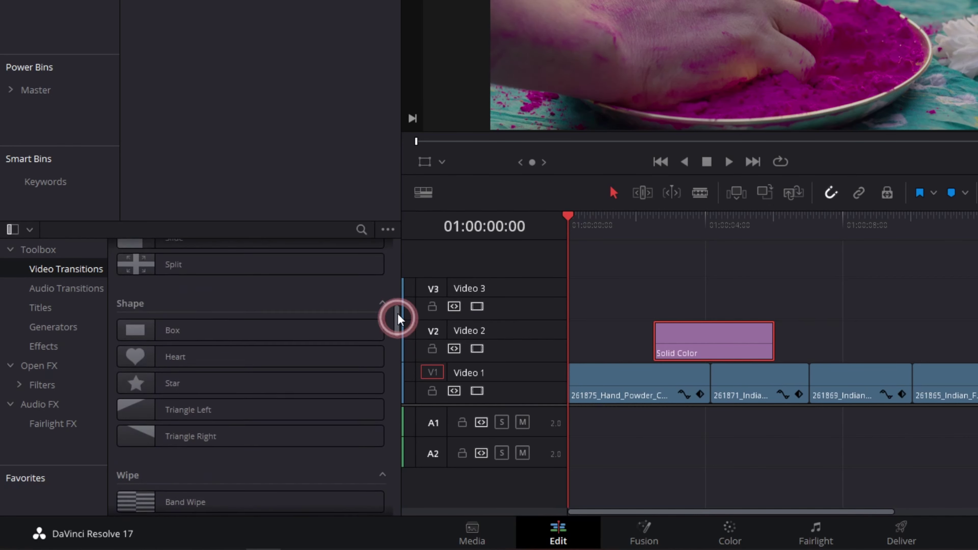
pyautogui.click(138, 327)
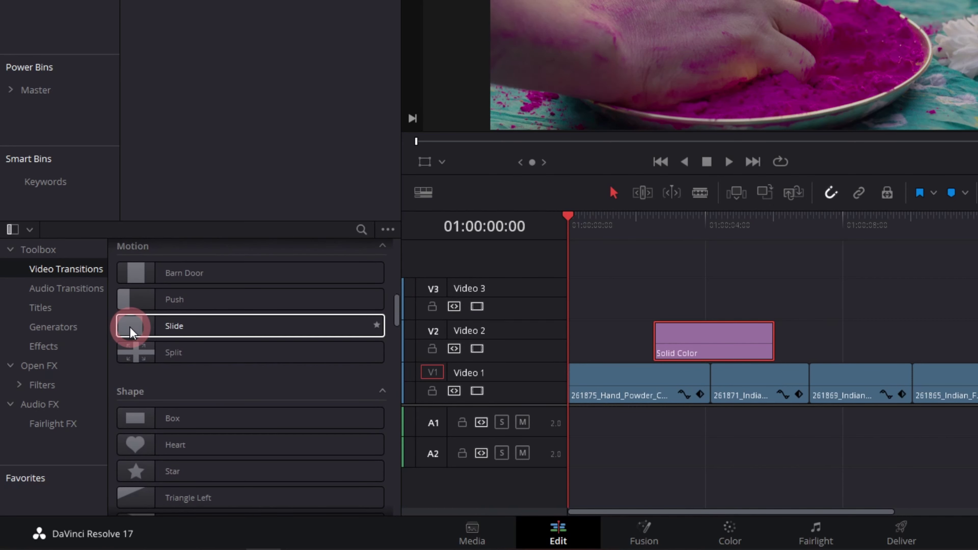
pyautogui.moveTo(129, 327)
pyautogui.mouseDown()
pyautogui.moveTo(481, 324)
pyautogui.moveTo(676, 340)
pyautogui.mouseUp()
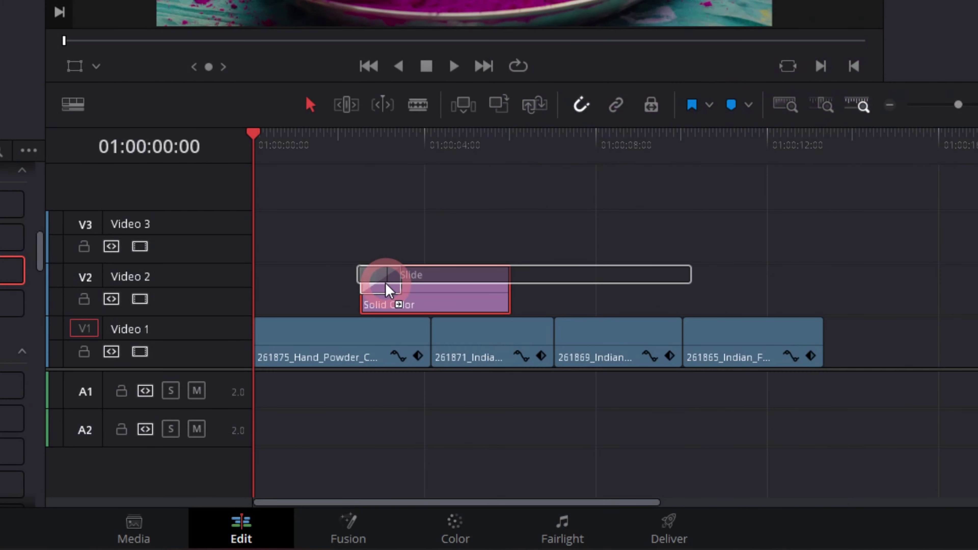
pyautogui.moveTo(389, 290); pyautogui.dragTo(388, 287)
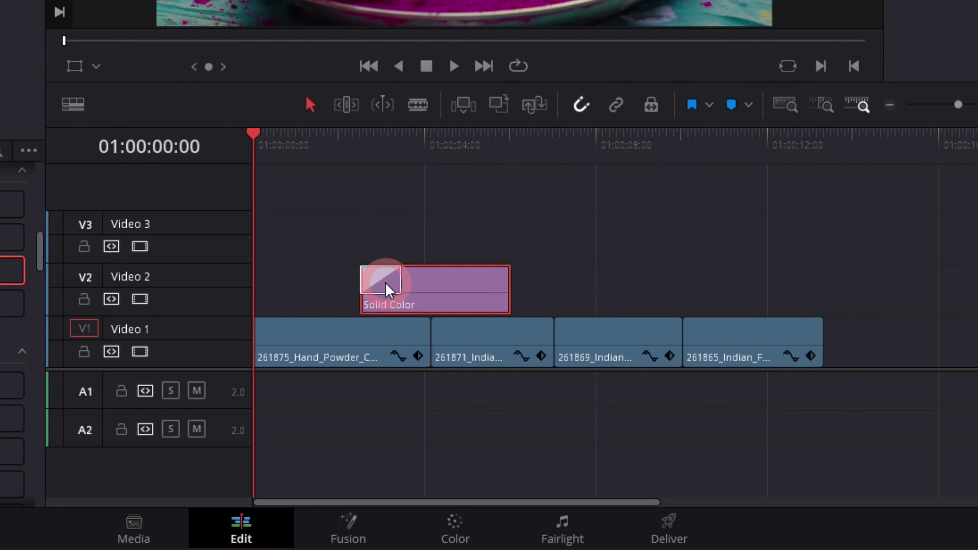
pyautogui.moveTo(256, 146)
pyautogui.mouseDown()
pyautogui.moveTo(366, 160)
pyautogui.moveTo(380, 147)
pyautogui.mouseUp()
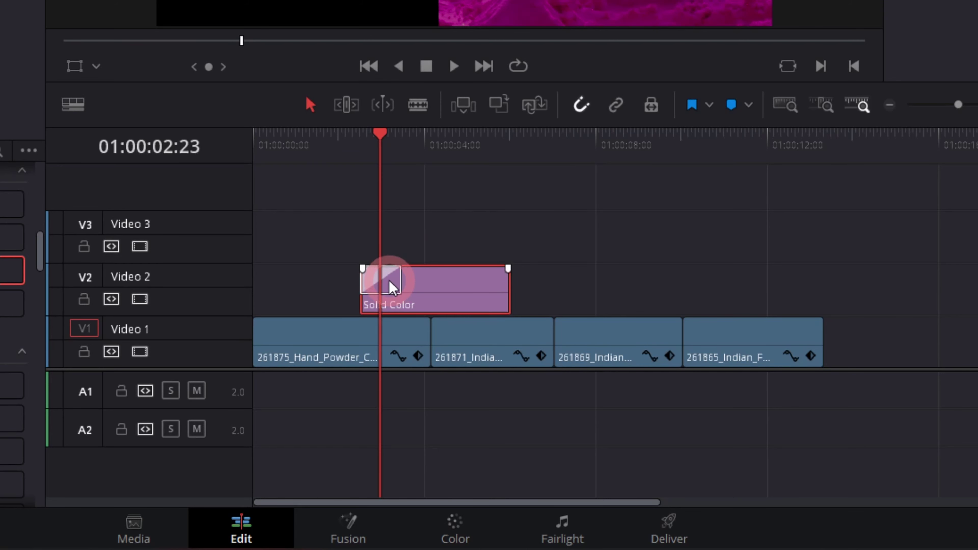
pyautogui.click(388, 288)
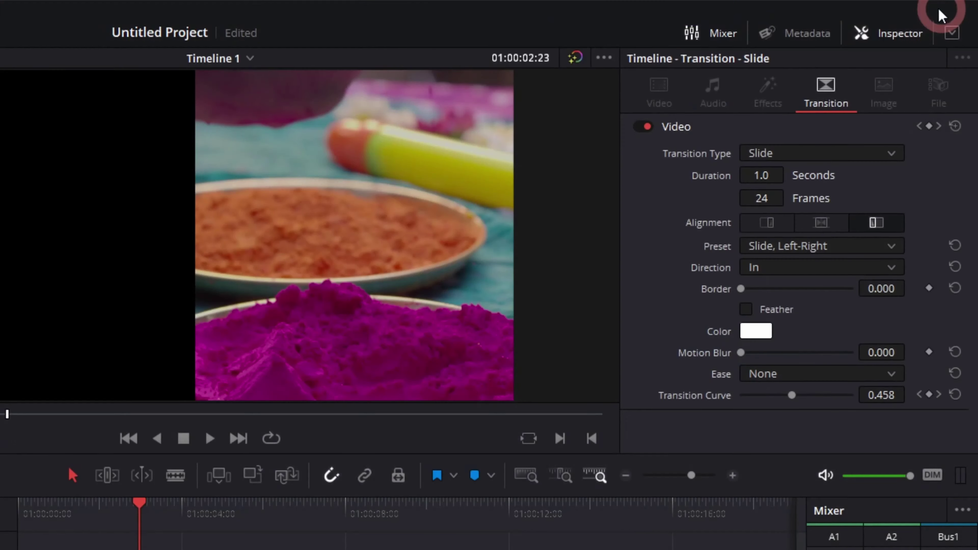
# - Set the Slide transition's Ease to In & Out in the Inspector, then scrub to preview
pyautogui.click(905, 34)
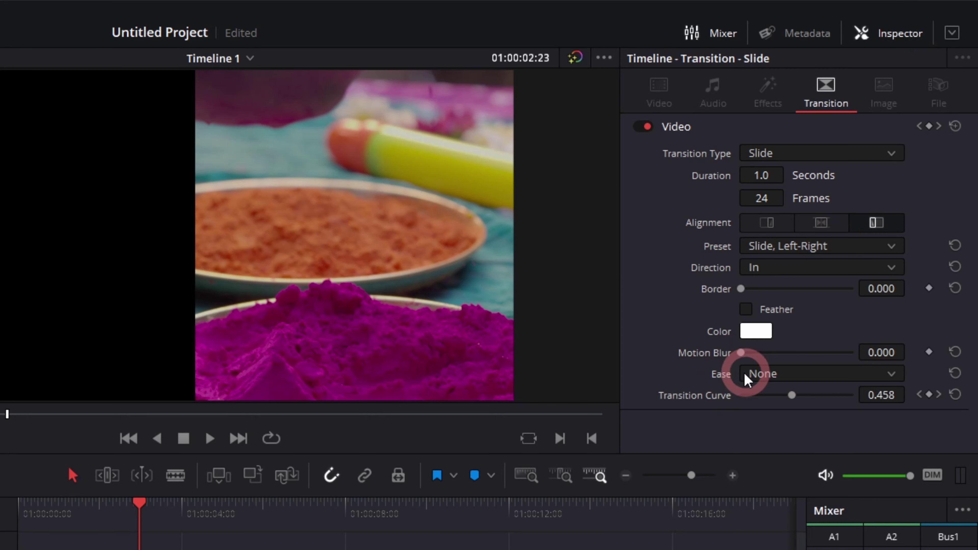
pyautogui.click(890, 383)
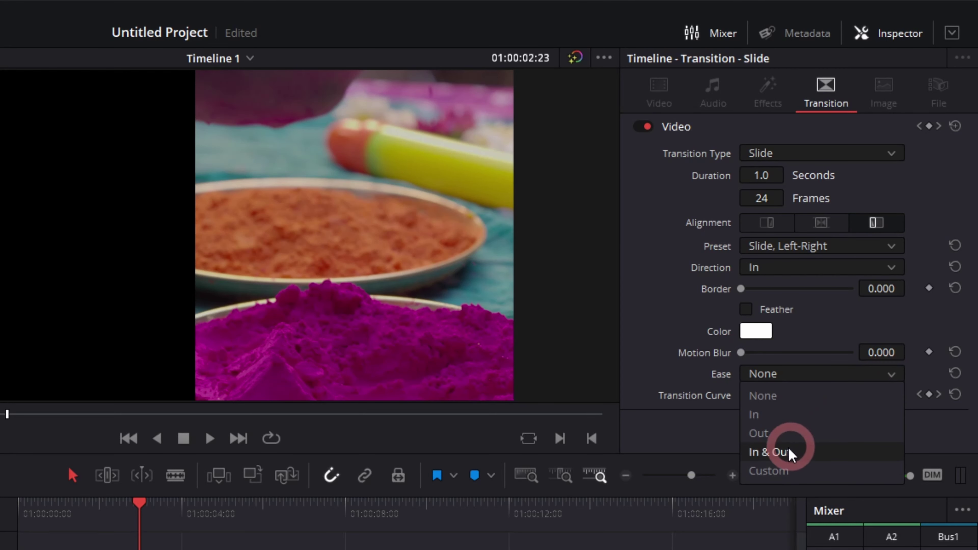
pyautogui.click(784, 457)
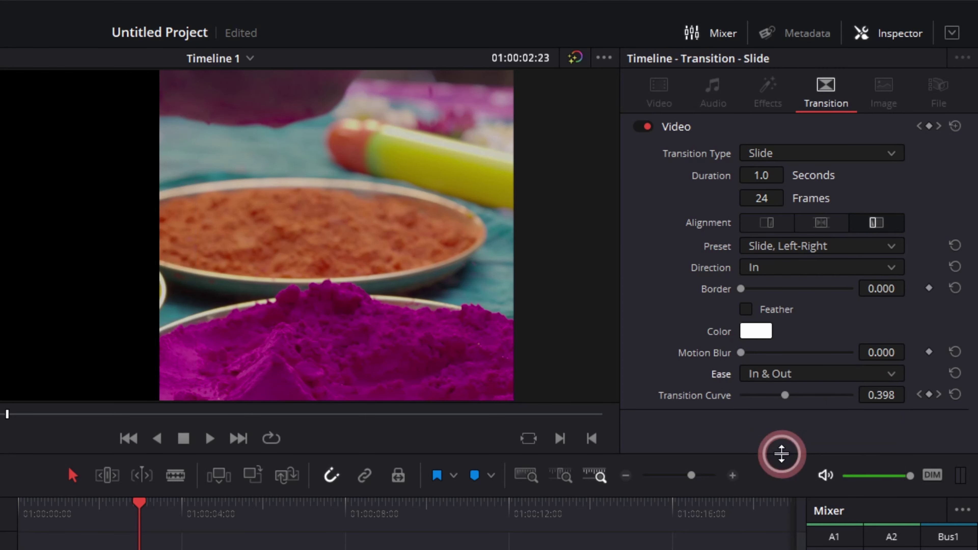
pyautogui.click(139, 513)
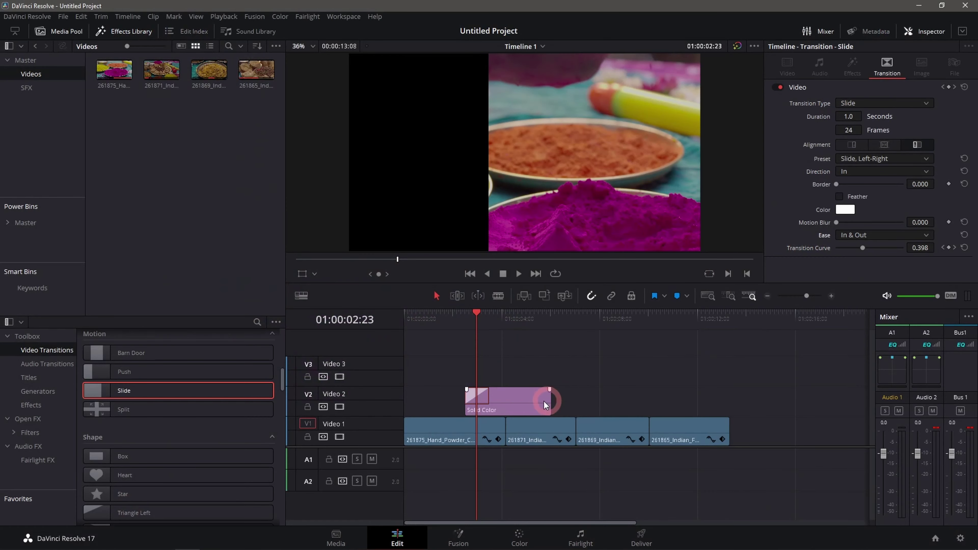
pyautogui.click(521, 402)
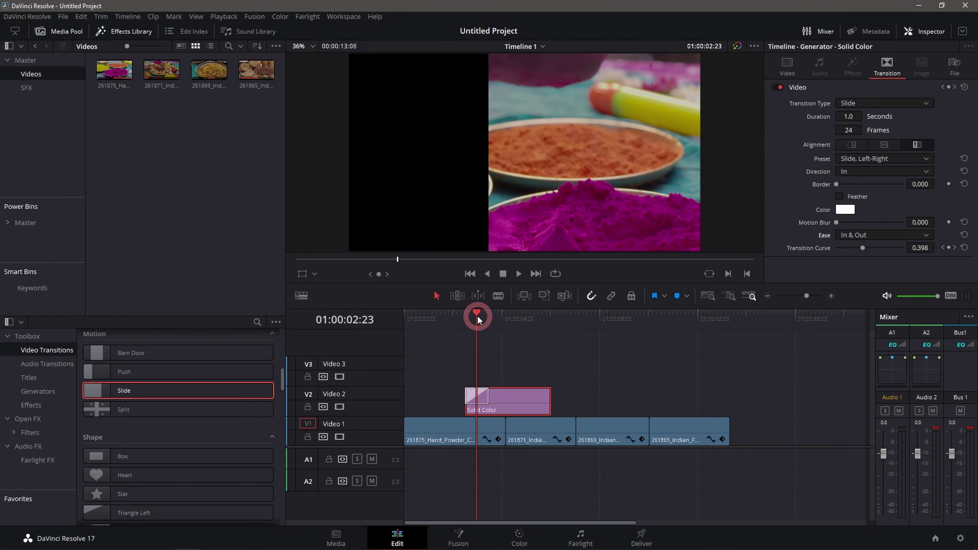
pyautogui.moveTo(478, 319)
pyautogui.mouseDown()
pyautogui.moveTo(490, 319)
pyautogui.moveTo(476, 313)
pyautogui.mouseUp()
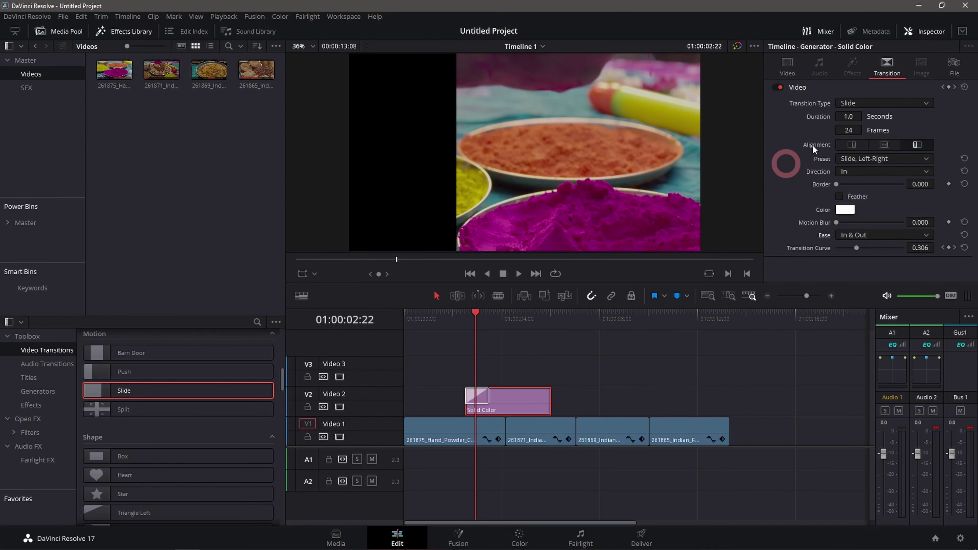
pyautogui.click(789, 66)
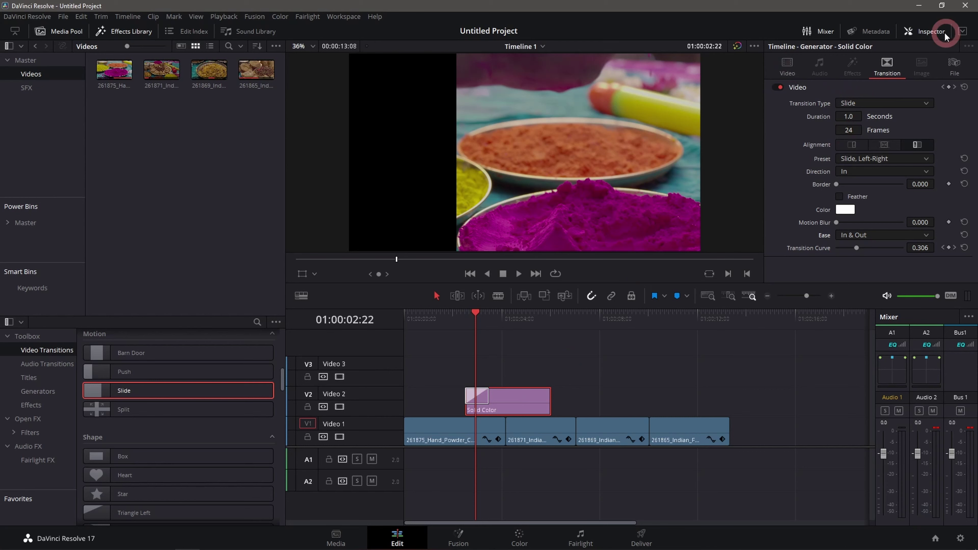
# - Sample tan #c8a56c from the footage as the Solid Color generator's colour
pyautogui.click(785, 69)
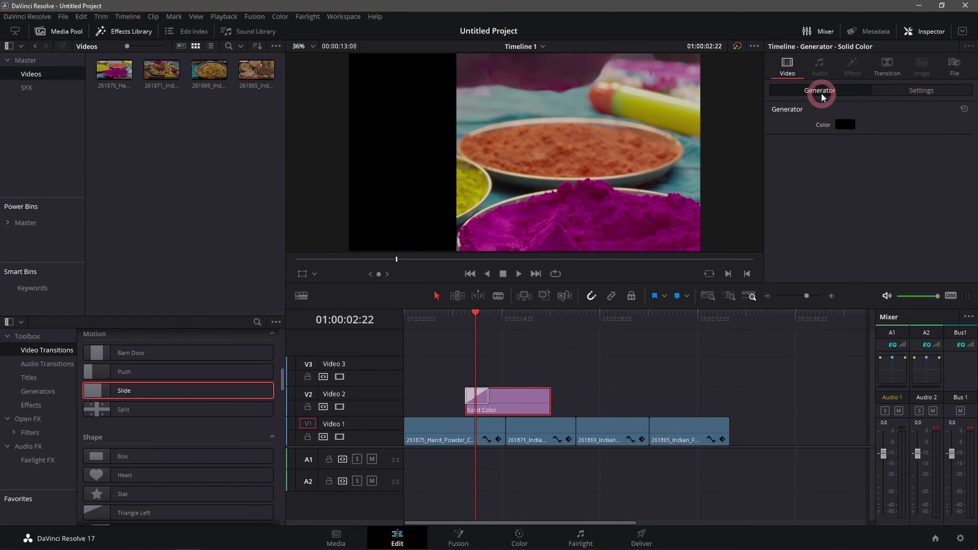
pyautogui.click(847, 125)
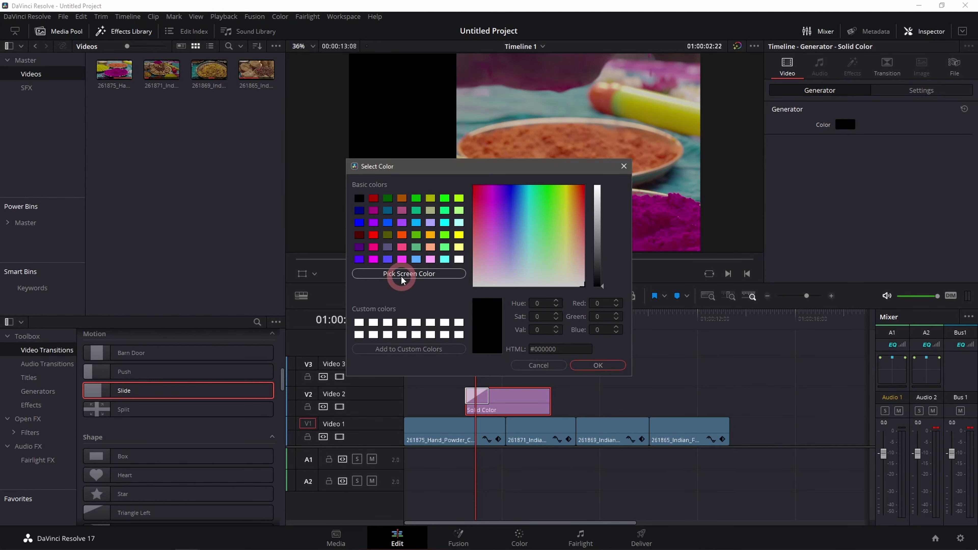
pyautogui.click(402, 275)
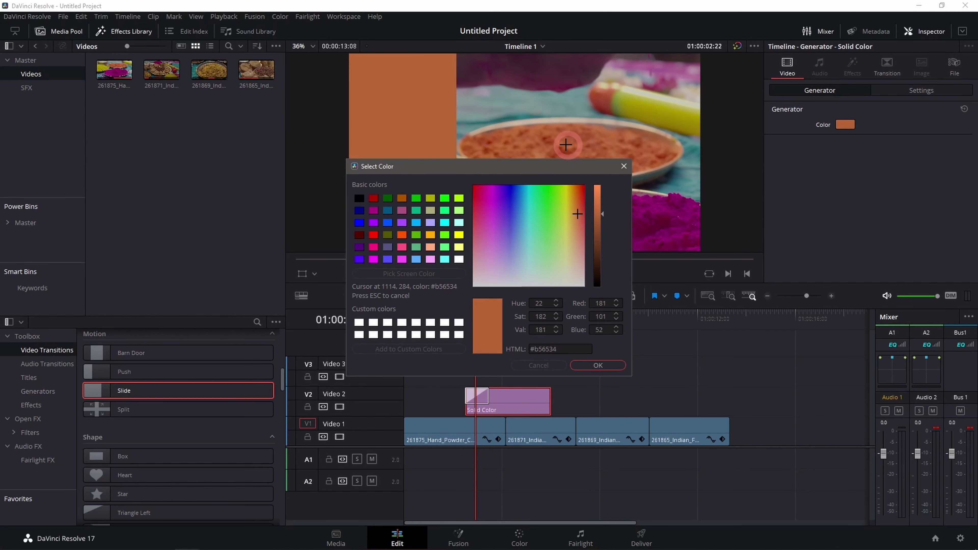
pyautogui.click(572, 240)
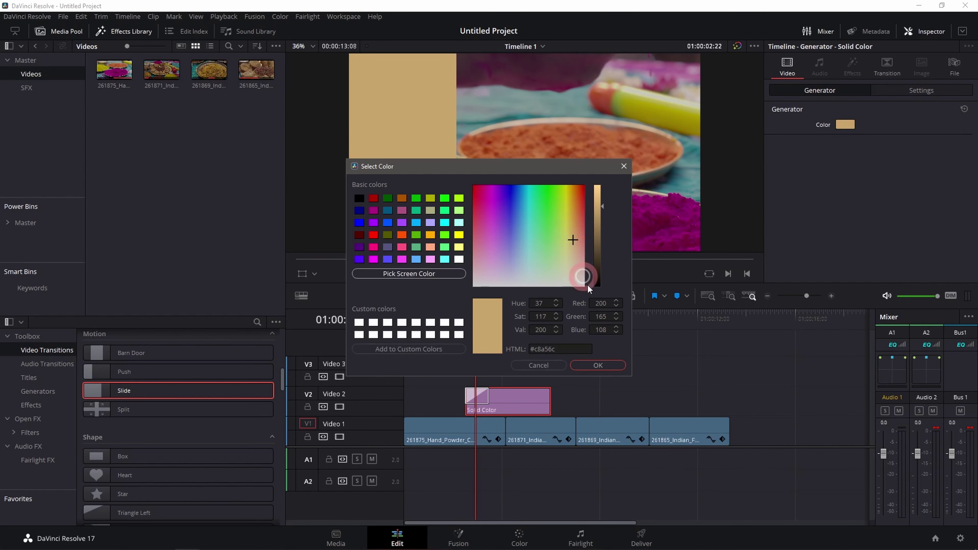
pyautogui.click(604, 370)
pyautogui.click(528, 375)
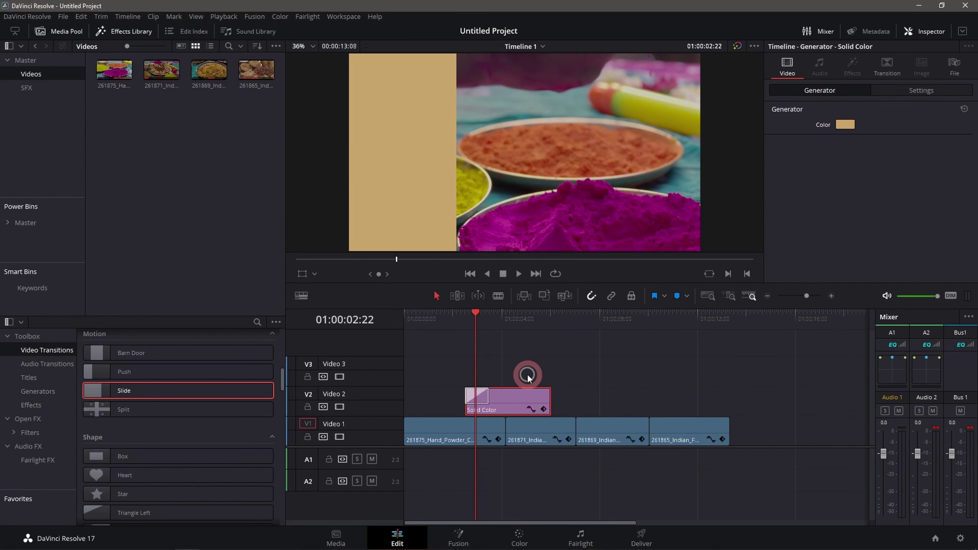
pyautogui.click(484, 399)
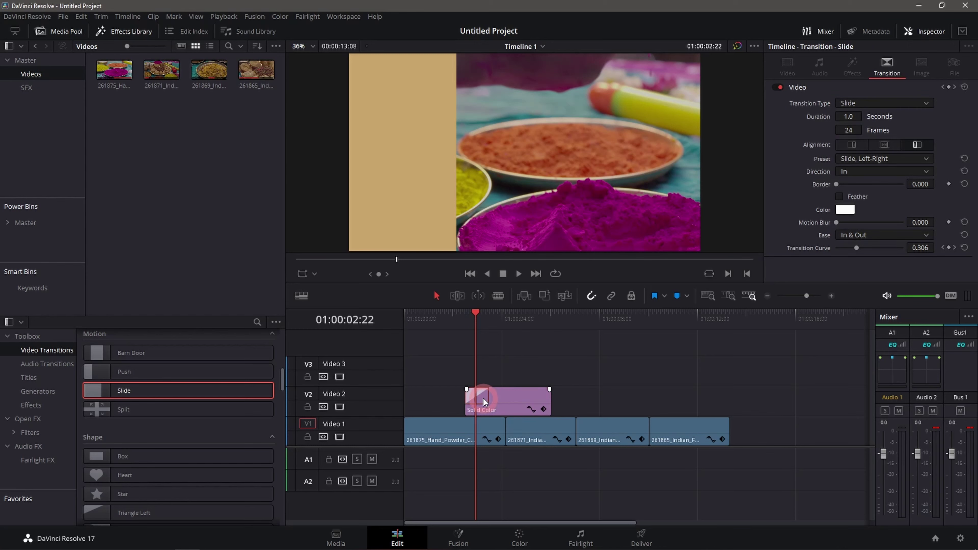
# - Copy the Slide transition to the clip's end, then duplicate the clip onto Video 3
pyautogui.moveTo(492, 399); pyautogui.dragTo(544, 402)
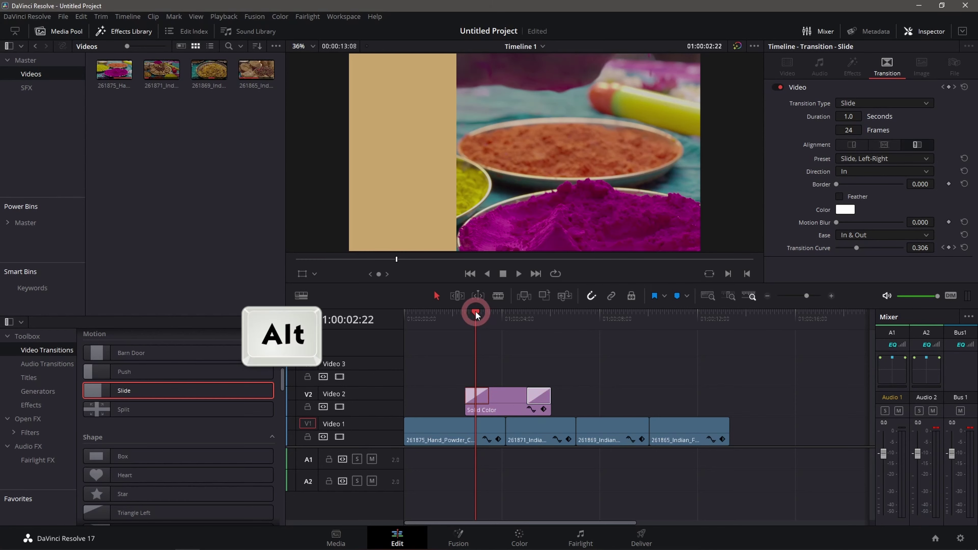
pyautogui.moveTo(476, 320)
pyautogui.mouseDown()
pyautogui.moveTo(545, 326)
pyautogui.moveTo(464, 327)
pyautogui.mouseUp()
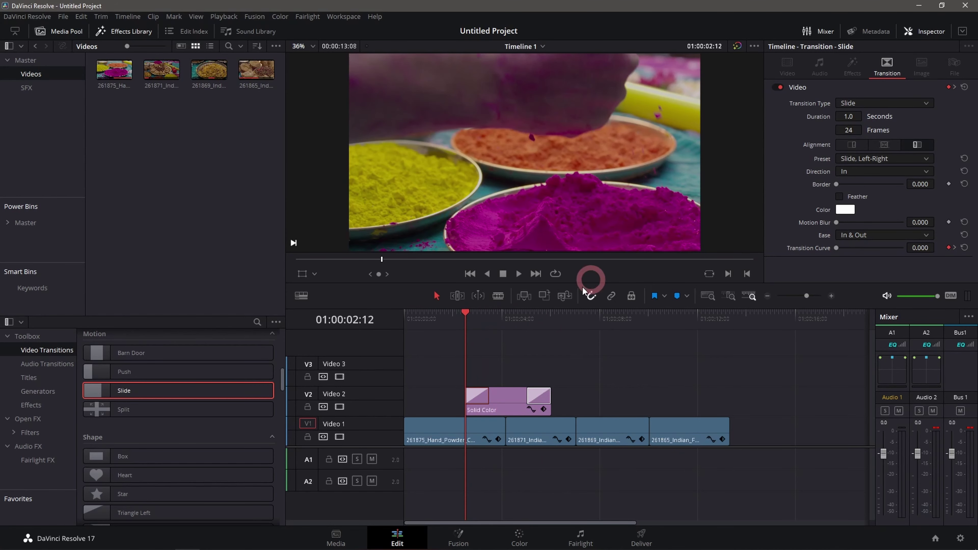
pyautogui.click(510, 401)
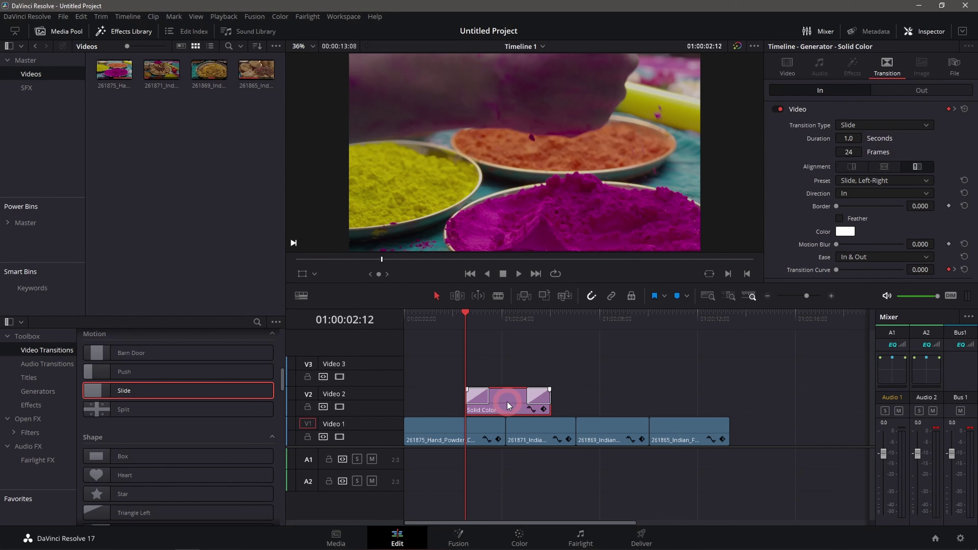
pyautogui.moveTo(506, 405); pyautogui.dragTo(507, 376)
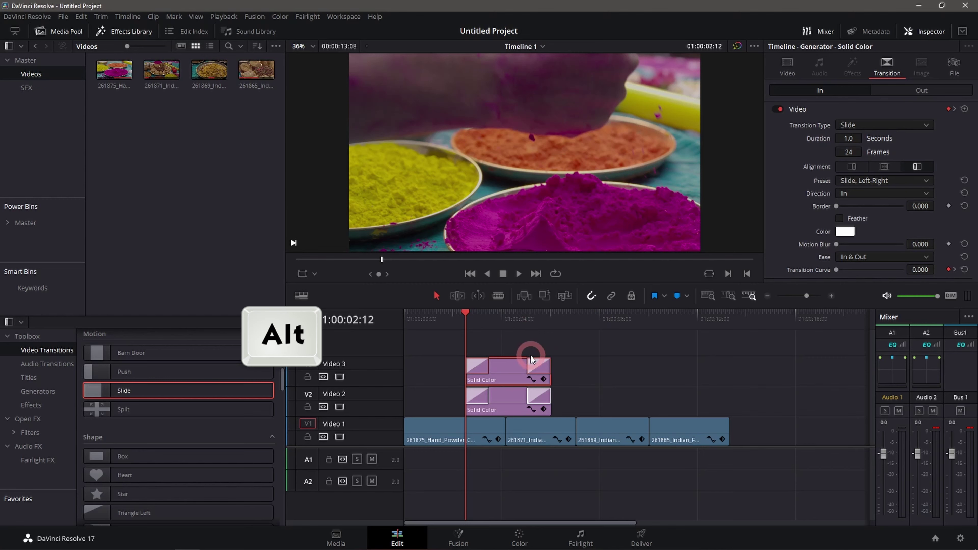
# - Play back the stacked colour clips to preview the slide animation
pyautogui.click(495, 369)
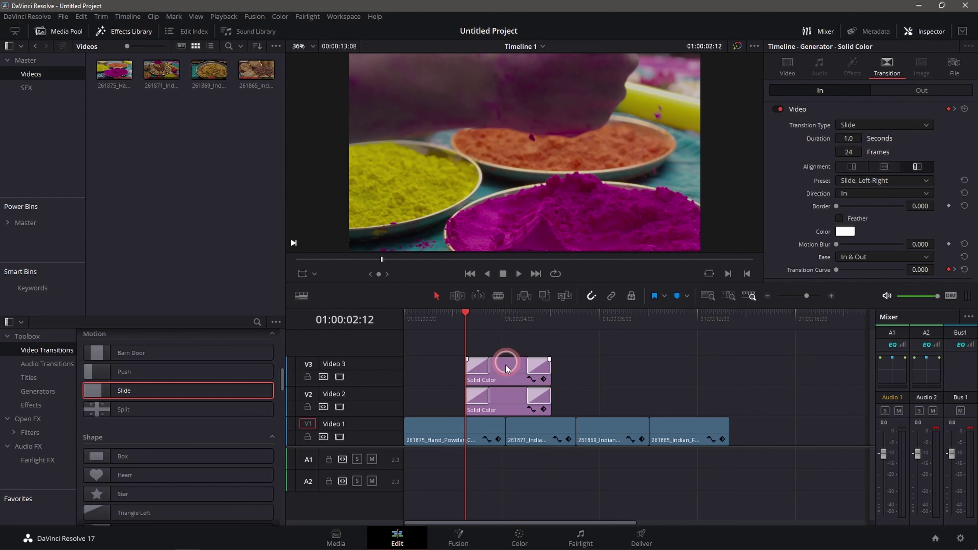
pyautogui.click(502, 336)
pyautogui.press('space')
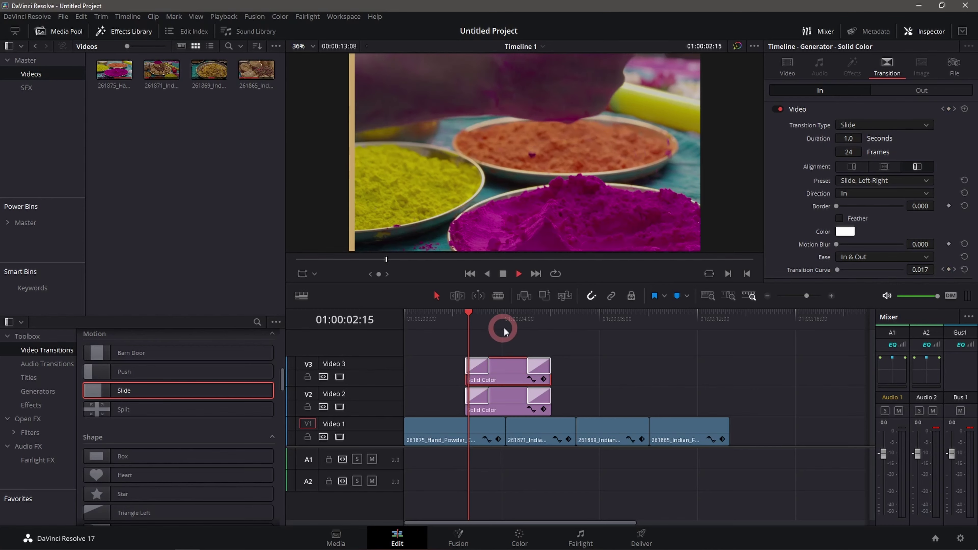
pyautogui.click(568, 160)
pyautogui.moveTo(479, 312); pyautogui.dragTo(465, 314)
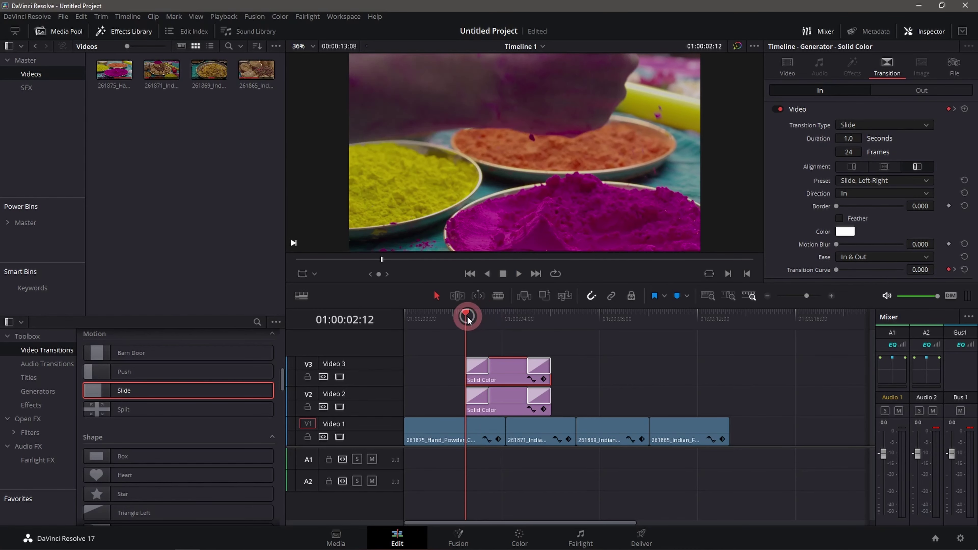
# - Change the Video 3 Solid Color clip to teal #1ac8c8 with the screen colour picker
pyautogui.click(507, 375)
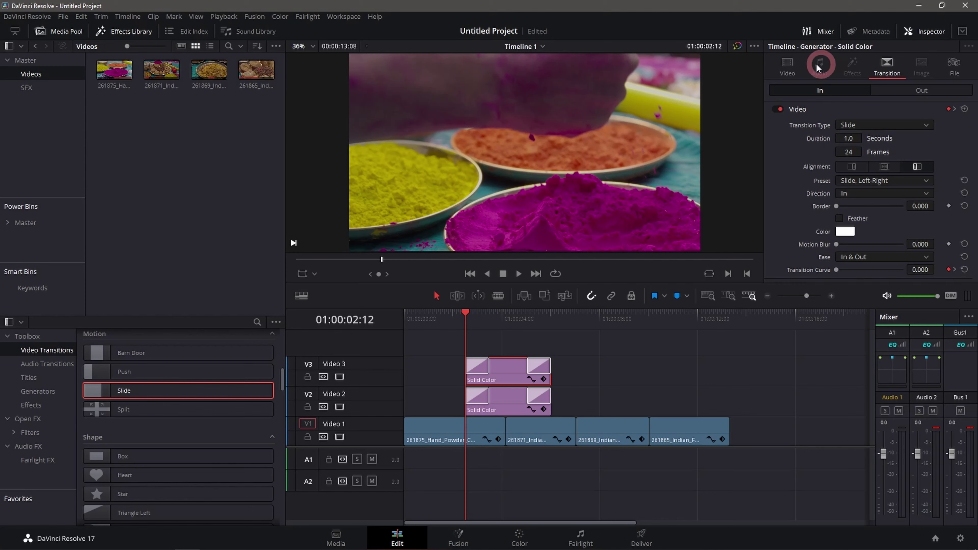
pyautogui.click(786, 64)
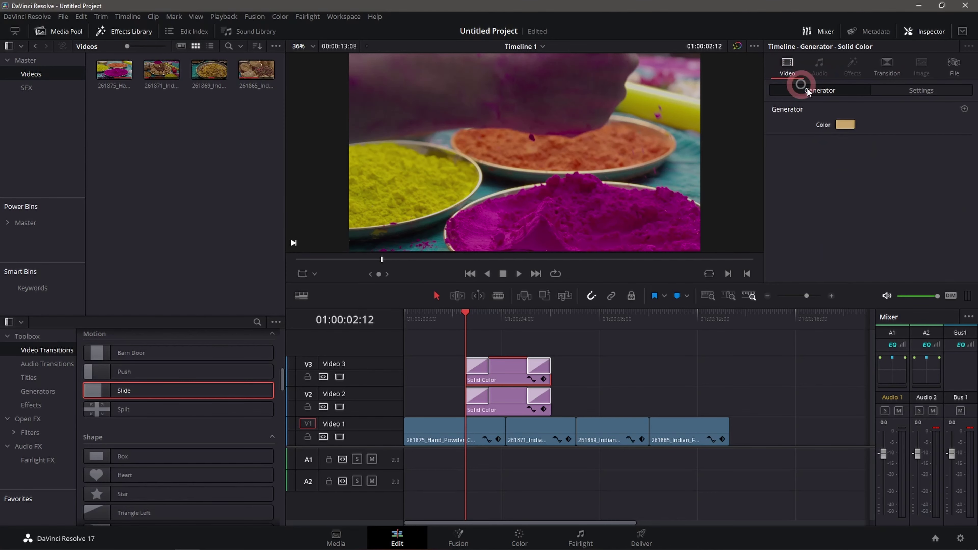
pyautogui.click(845, 124)
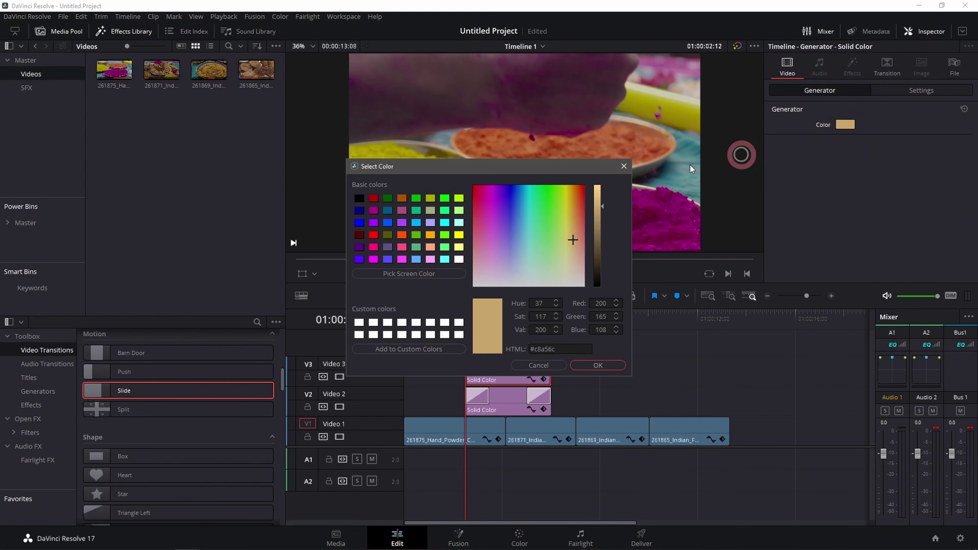
pyautogui.click(428, 274)
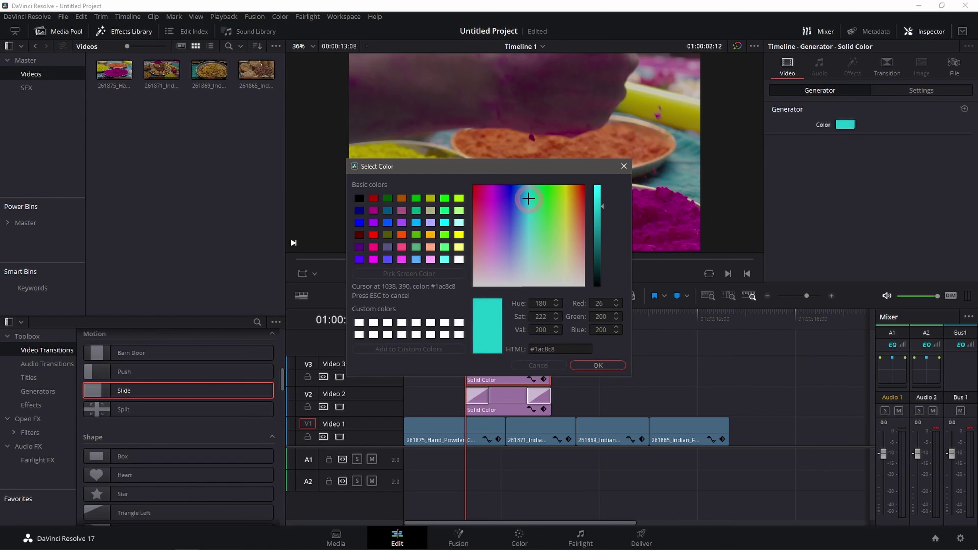
pyautogui.click(528, 198)
pyautogui.click(598, 365)
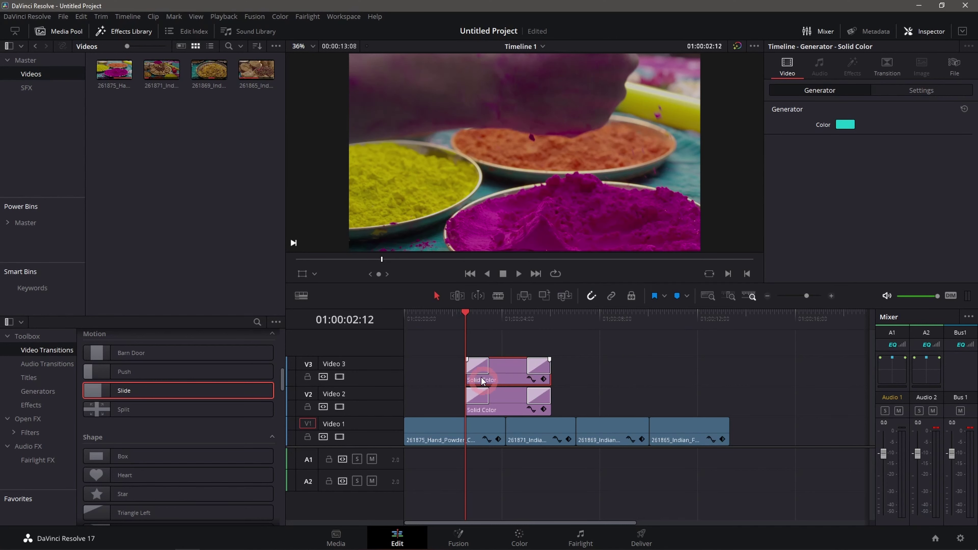
pyautogui.click(496, 344)
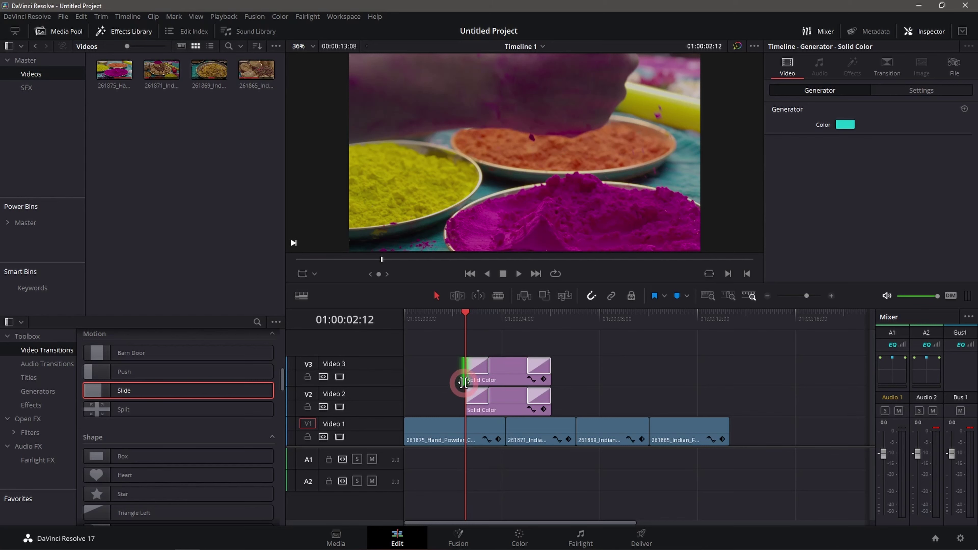
# - Move the teal Video 3 clip's start three frames later
pyautogui.press('.')
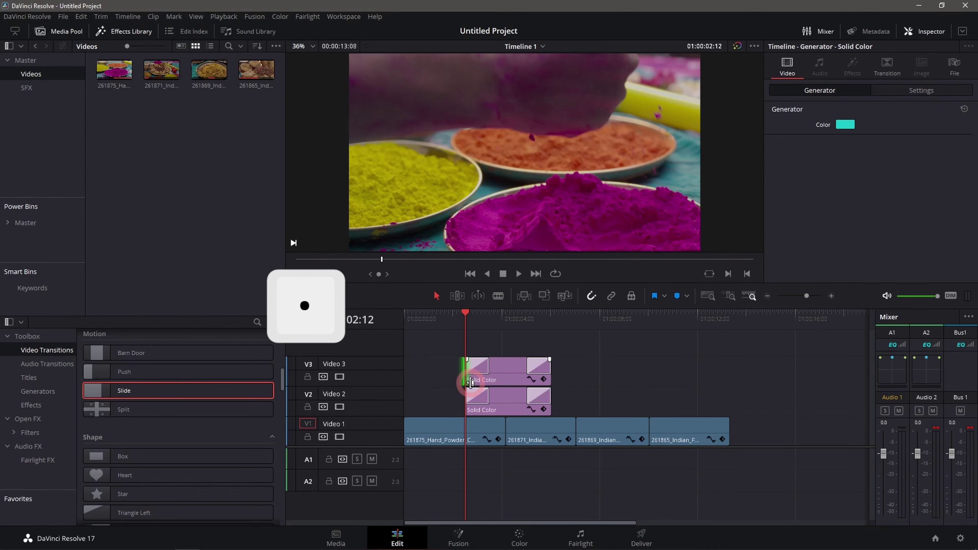
pyautogui.click(471, 382)
pyautogui.press('.')
pyautogui.press('.')
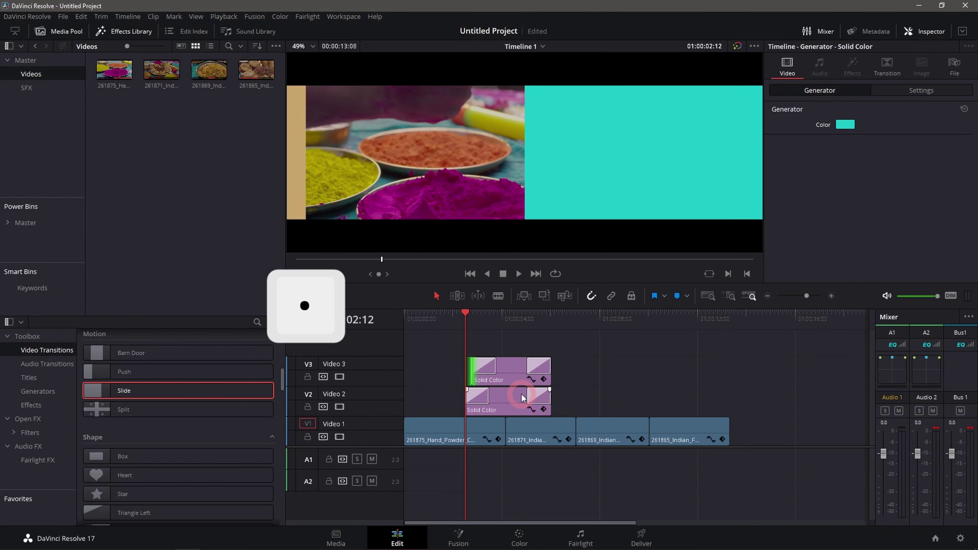
pyautogui.press('.')
pyautogui.press('.')
pyautogui.press('.')
pyautogui.press('.')
pyautogui.press('.')
pyautogui.press('.')
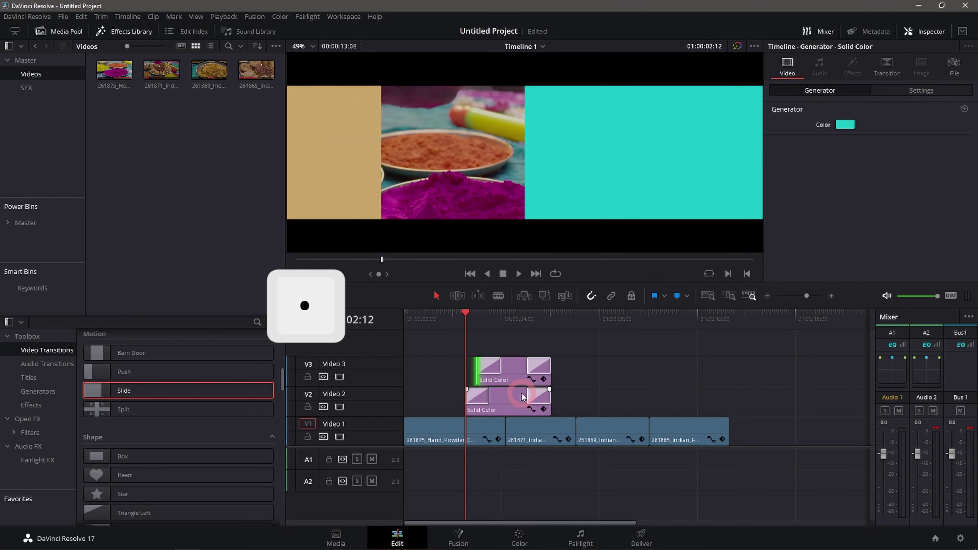
pyautogui.press('.')
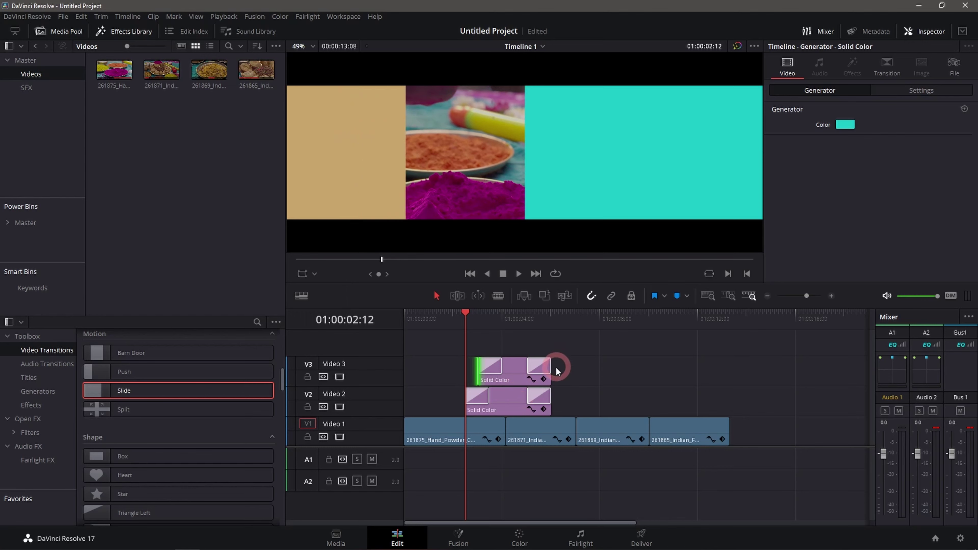
# - Trim the teal clip's end three frames earlier and play back the staggered layers
pyautogui.click(551, 373)
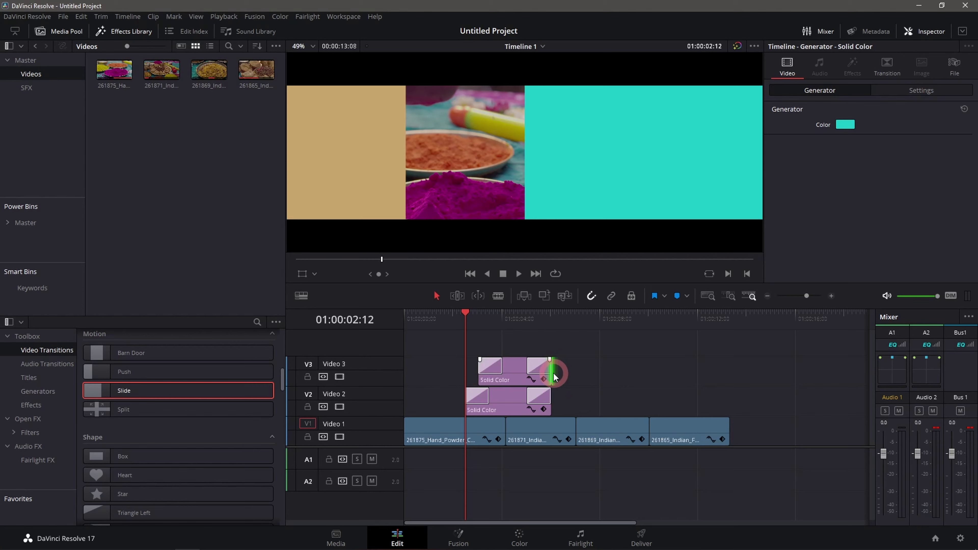
pyautogui.press(',')
pyautogui.press(',')
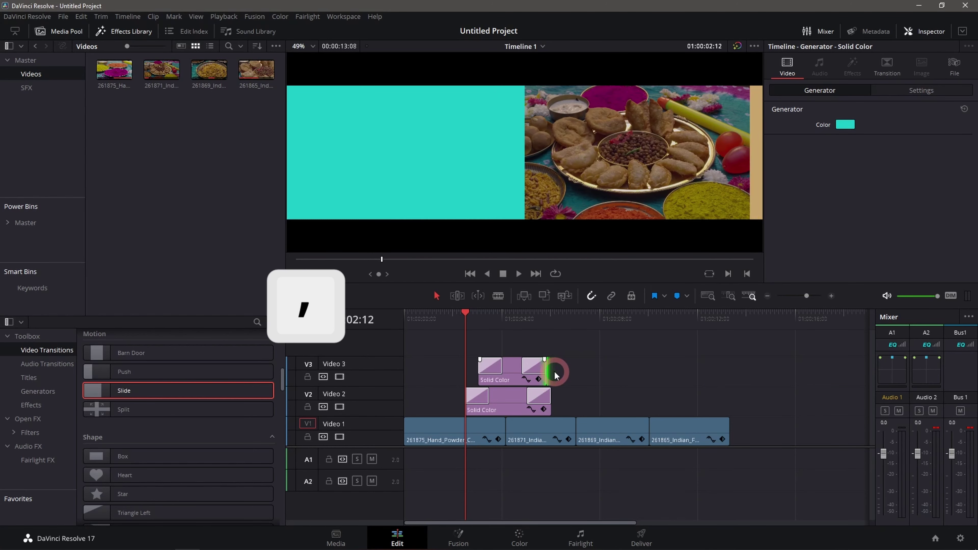
pyautogui.press(',')
pyautogui.press(',')
pyautogui.press(',')
pyautogui.press(',')
pyautogui.press(',')
pyautogui.press(',')
pyautogui.press(',')
pyautogui.press(',')
pyautogui.press(',')
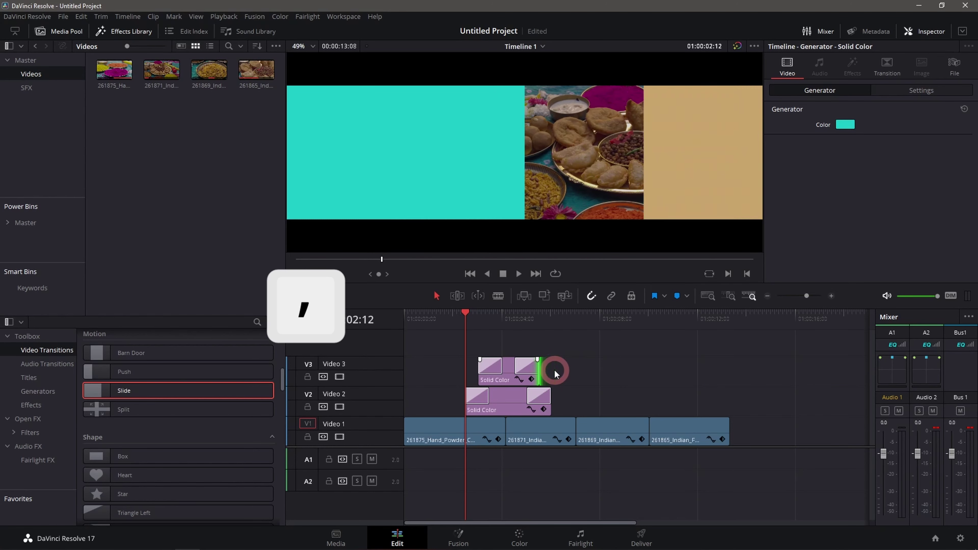
pyautogui.press(',')
pyautogui.press(',')
pyautogui.press(',')
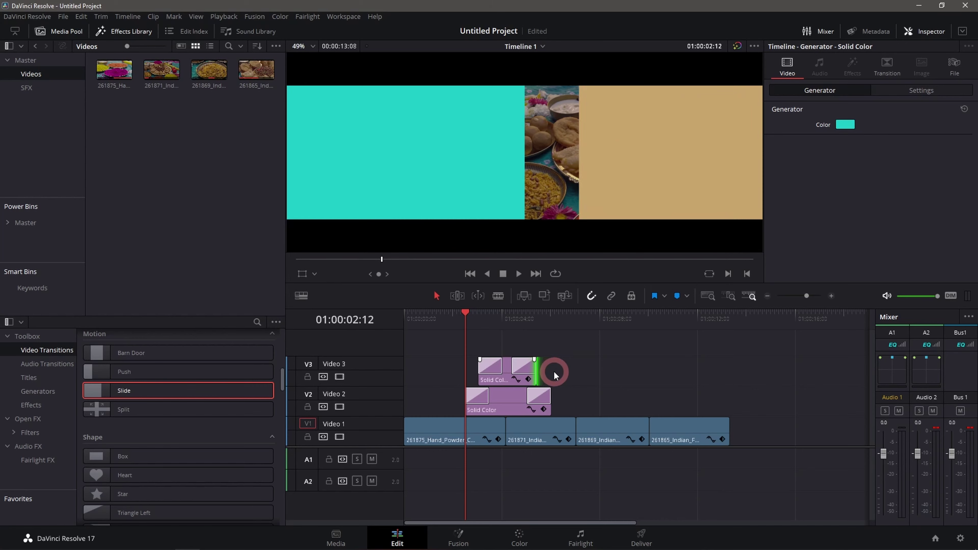
pyautogui.click(533, 344)
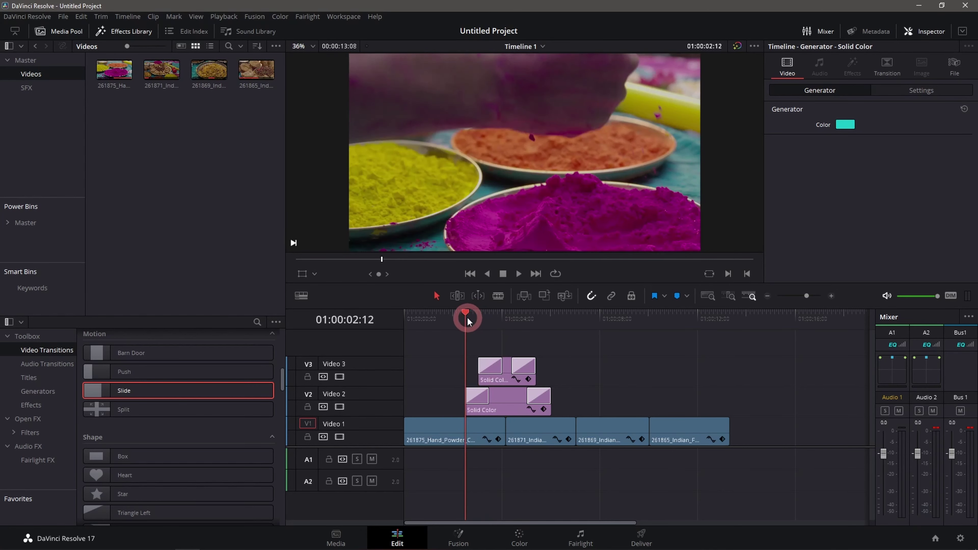
pyautogui.press('space')
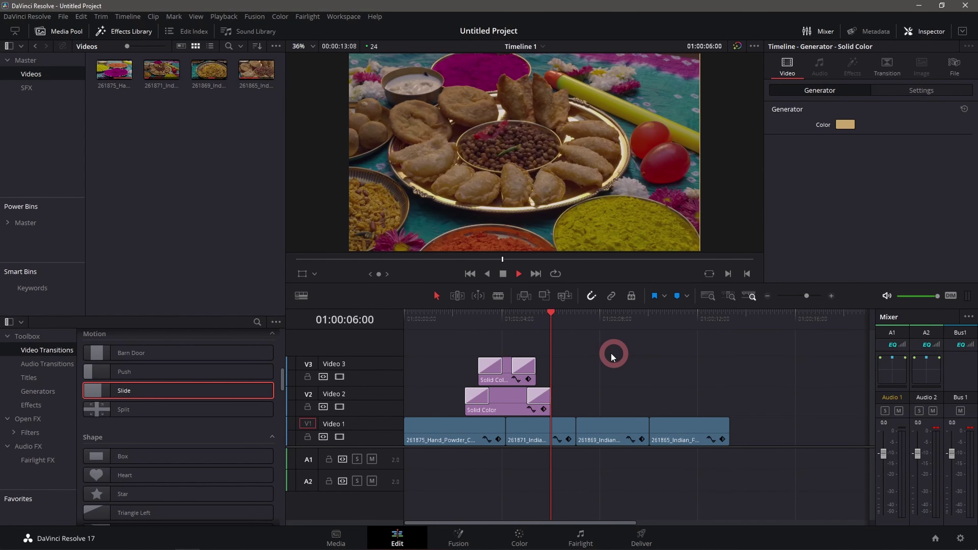
# - Shorten the tan Video 2 clip's end by 15 frames and make it start later
pyautogui.click(526, 396)
pyautogui.click(511, 401)
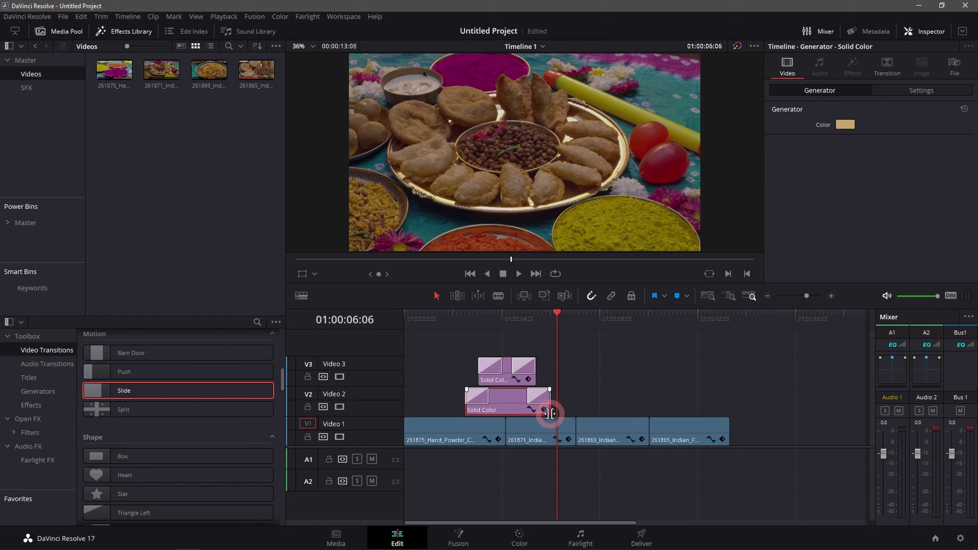
pyautogui.moveTo(550, 411); pyautogui.dragTo(532, 412)
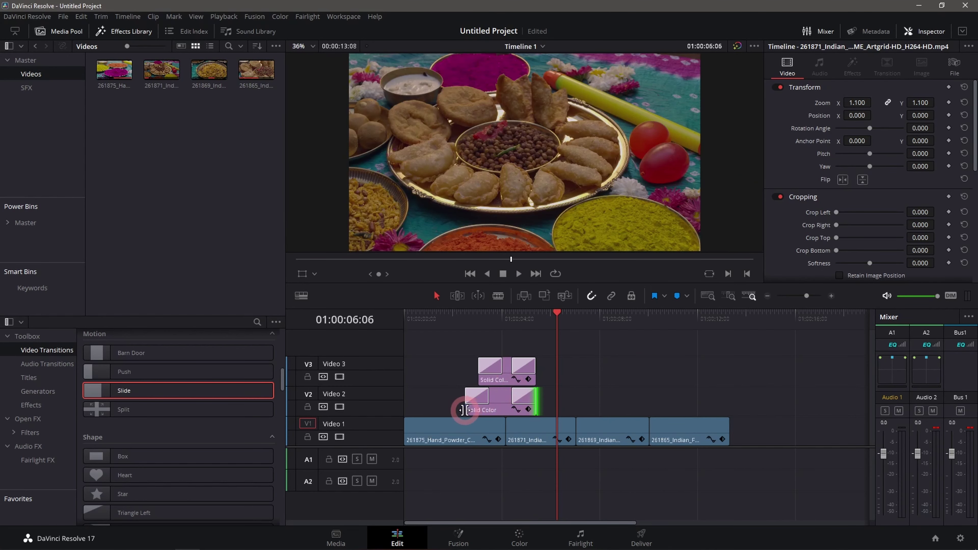
pyautogui.moveTo(466, 410); pyautogui.dragTo(478, 410)
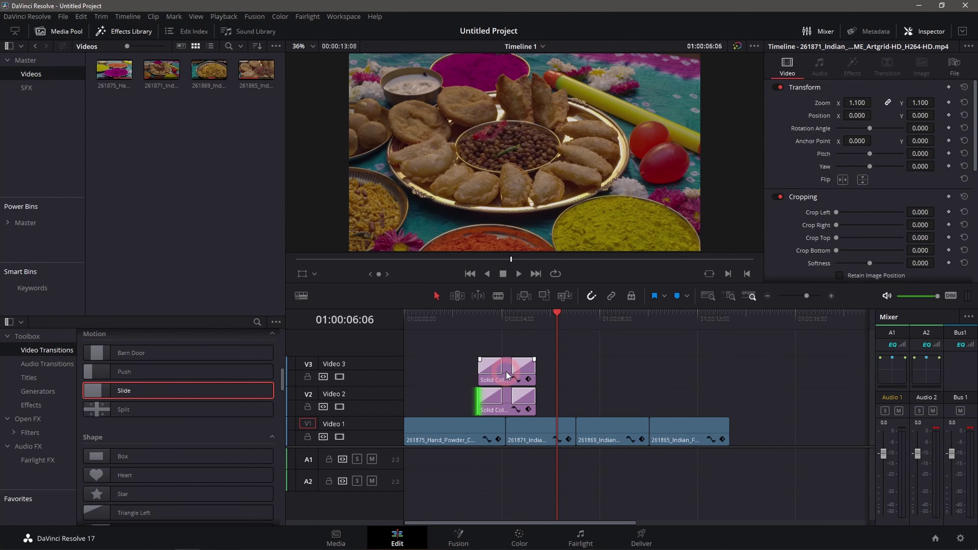
# - Trim the Video 3 clip one frame at each end, ending earlier and starting later
pyautogui.click(507, 376)
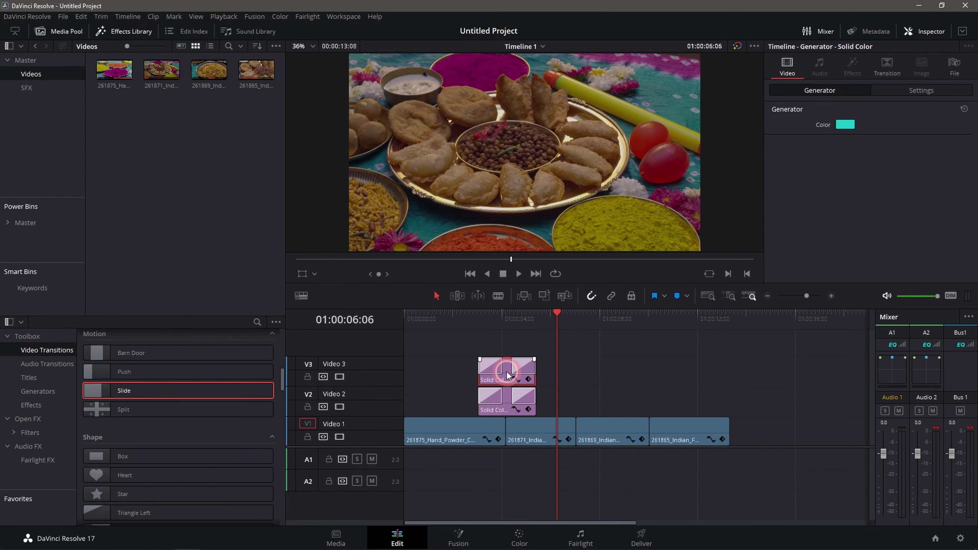
pyautogui.click(536, 379)
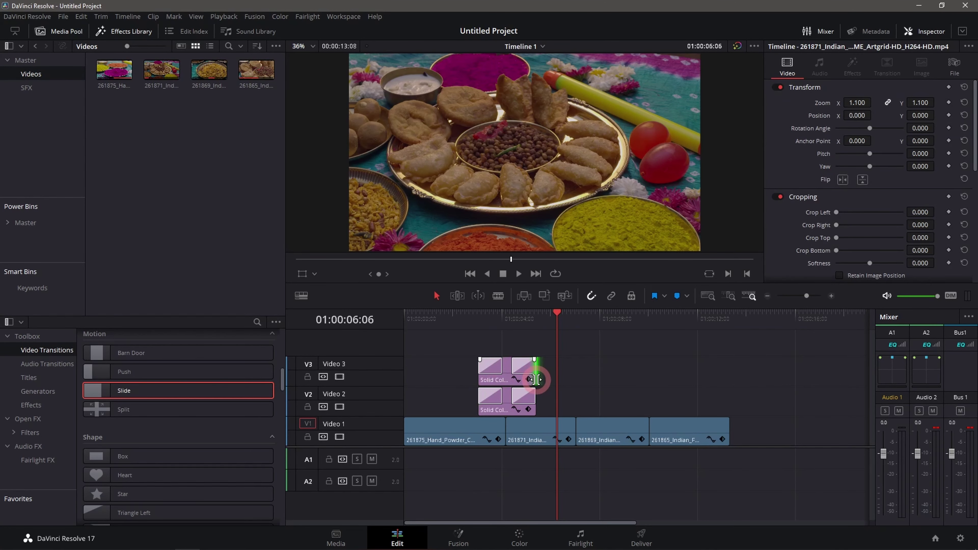
pyautogui.press(',')
pyautogui.press(',')
pyautogui.press(',')
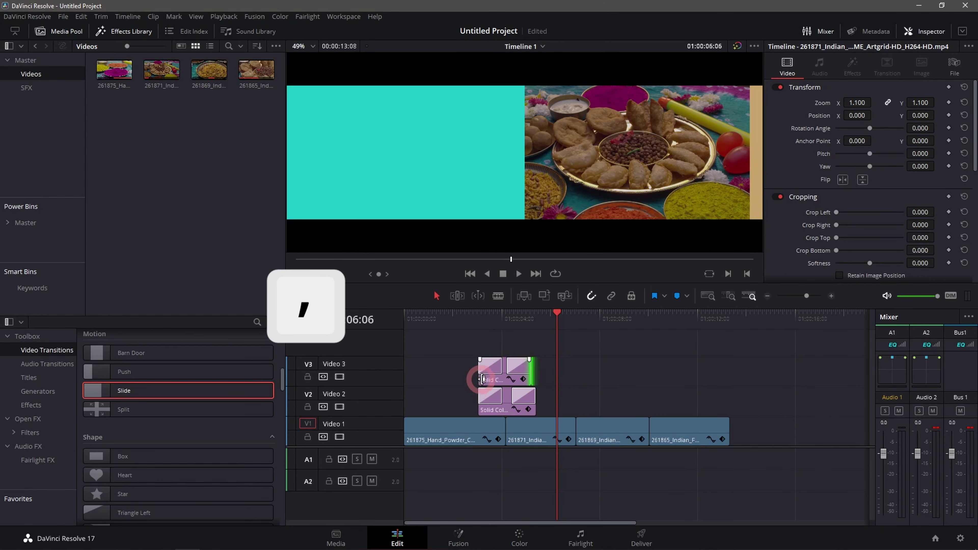
pyautogui.click(475, 379)
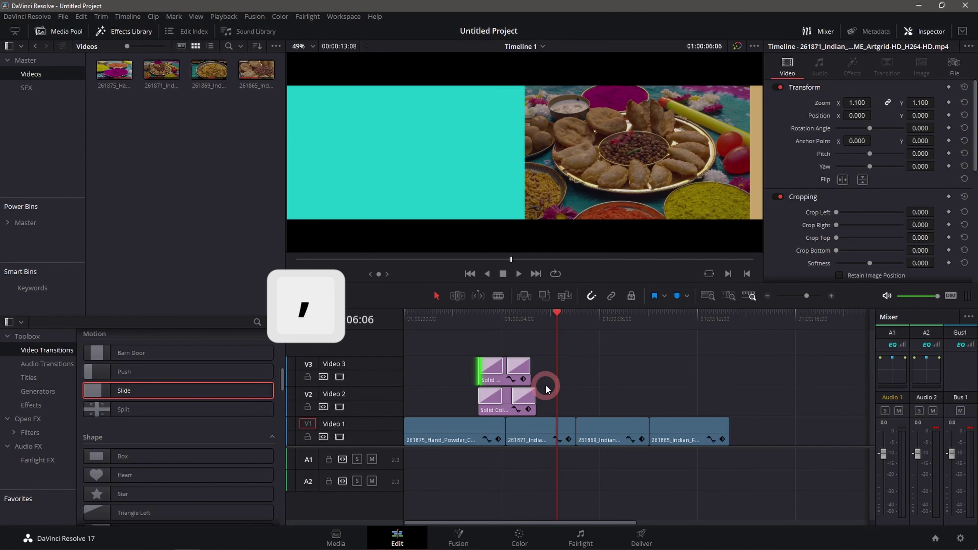
pyautogui.press('.')
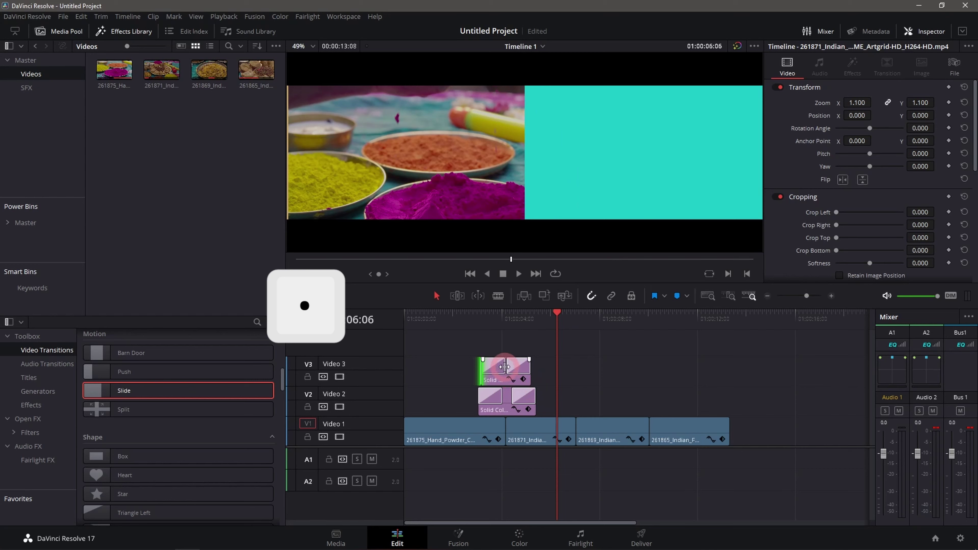
pyautogui.click(514, 371)
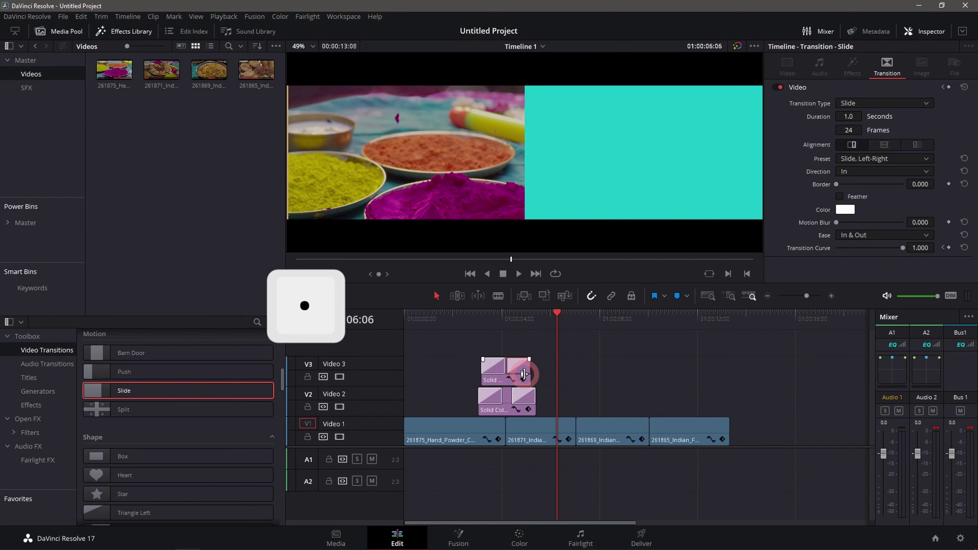
pyautogui.click(496, 385)
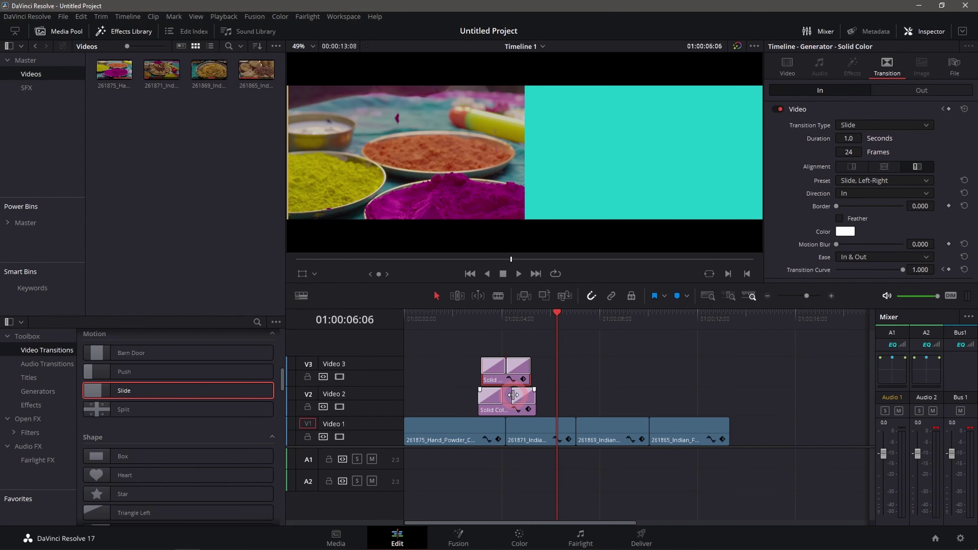
pyautogui.click(519, 412)
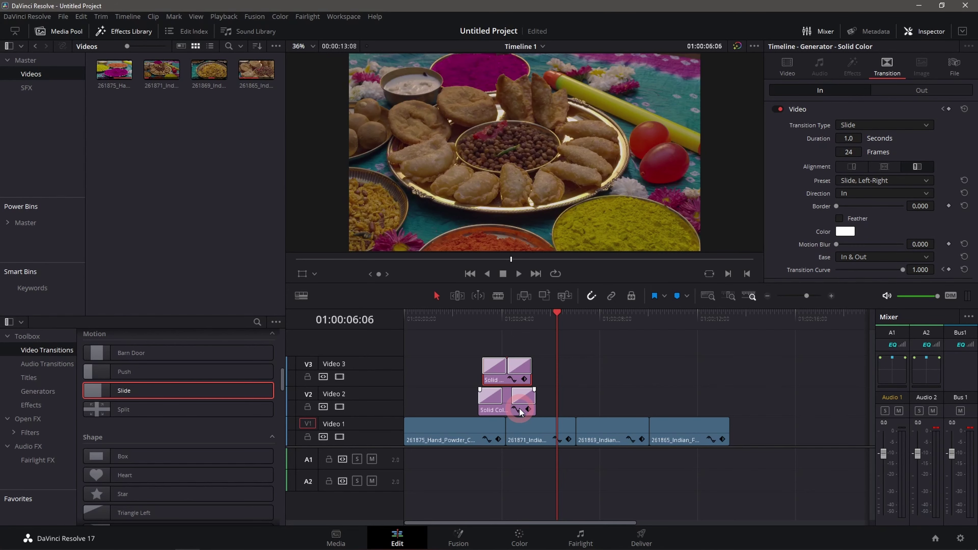
pyautogui.moveTo(554, 316); pyautogui.dragTo(467, 330)
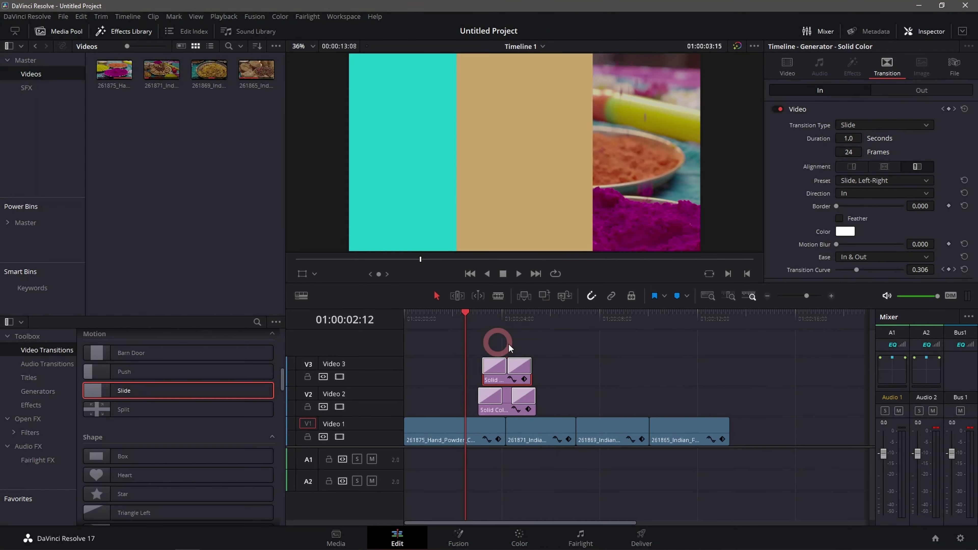
pyautogui.press('space')
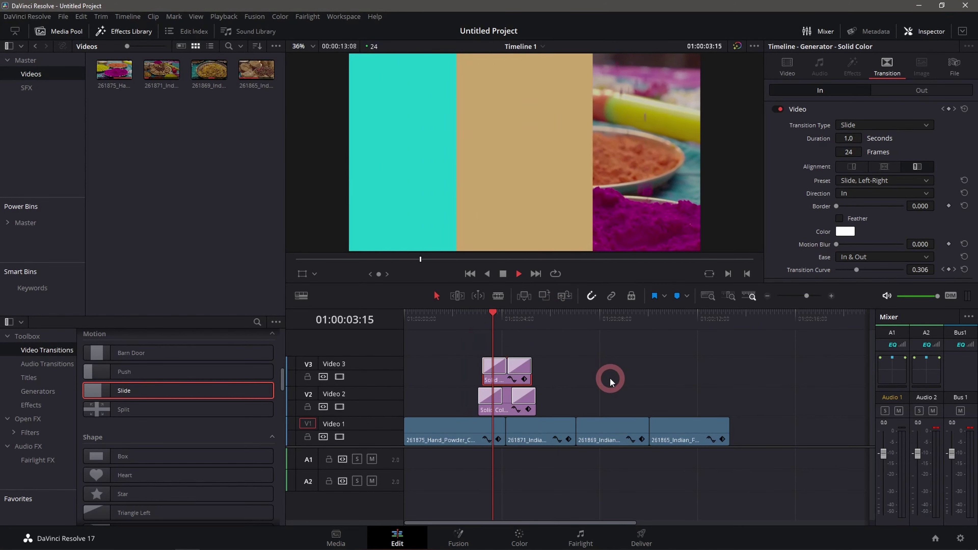
pyautogui.moveTo(530, 317); pyautogui.dragTo(486, 319)
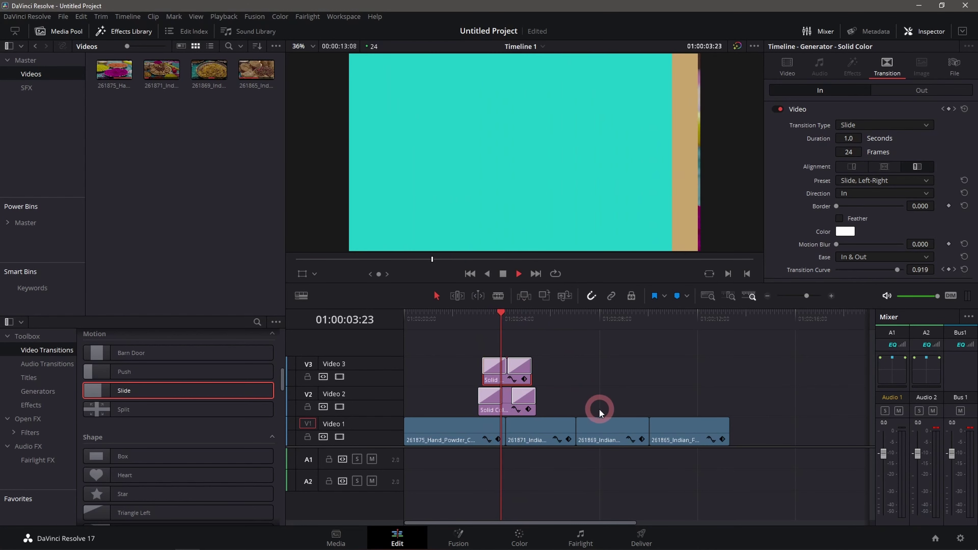
pyautogui.moveTo(546, 316); pyautogui.dragTo(471, 316)
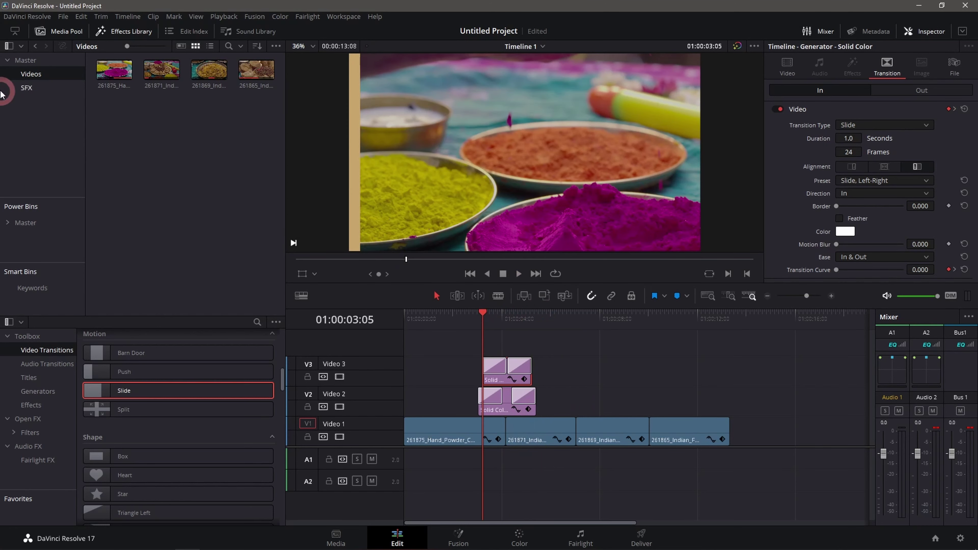
# - Place Standard Whip from the SFX bin on A1 beneath the slides and play it back
pyautogui.click(24, 89)
pyautogui.moveTo(114, 69)
pyautogui.mouseDown()
pyautogui.moveTo(324, 355)
pyautogui.moveTo(523, 478)
pyautogui.moveTo(500, 459)
pyautogui.mouseUp()
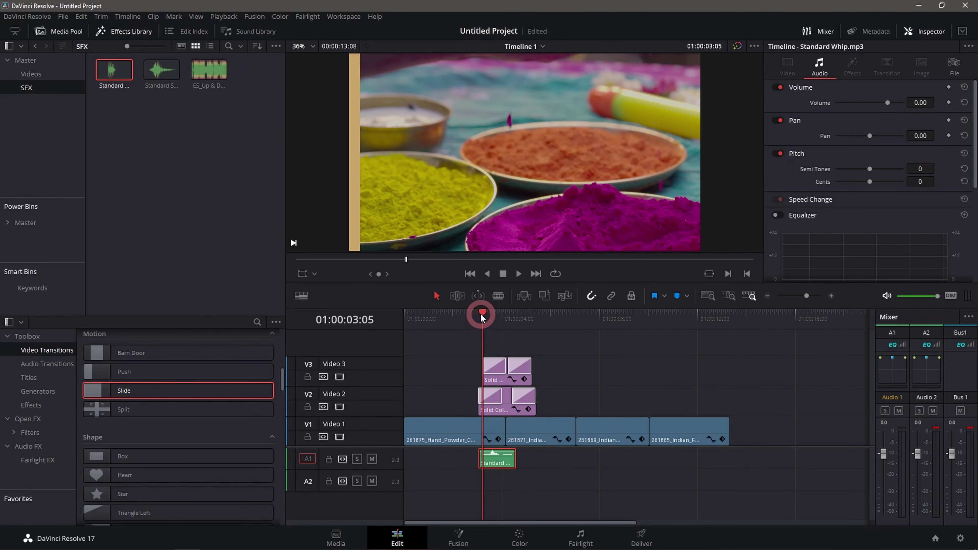
pyautogui.moveTo(482, 313); pyautogui.dragTo(467, 313)
pyautogui.press('space')
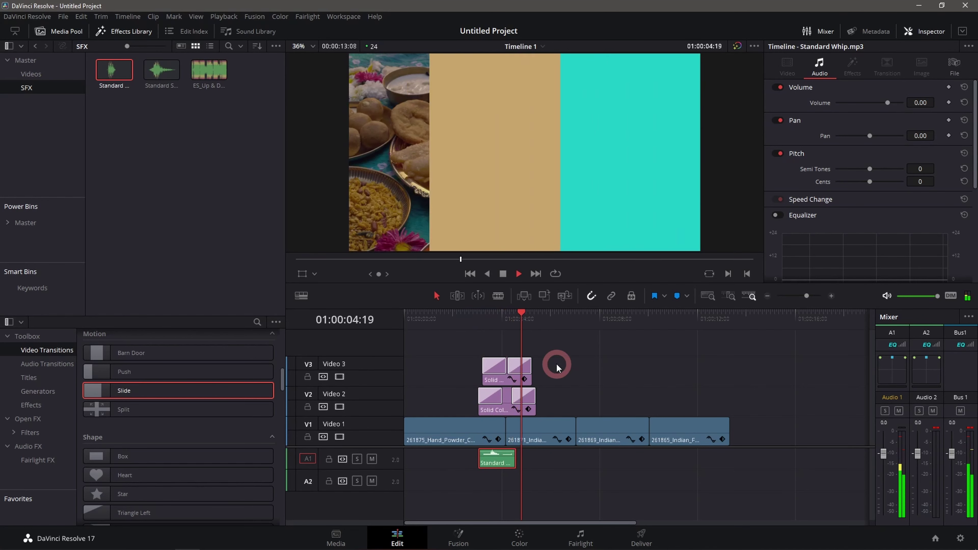
pyautogui.press('space')
pyautogui.click(572, 434)
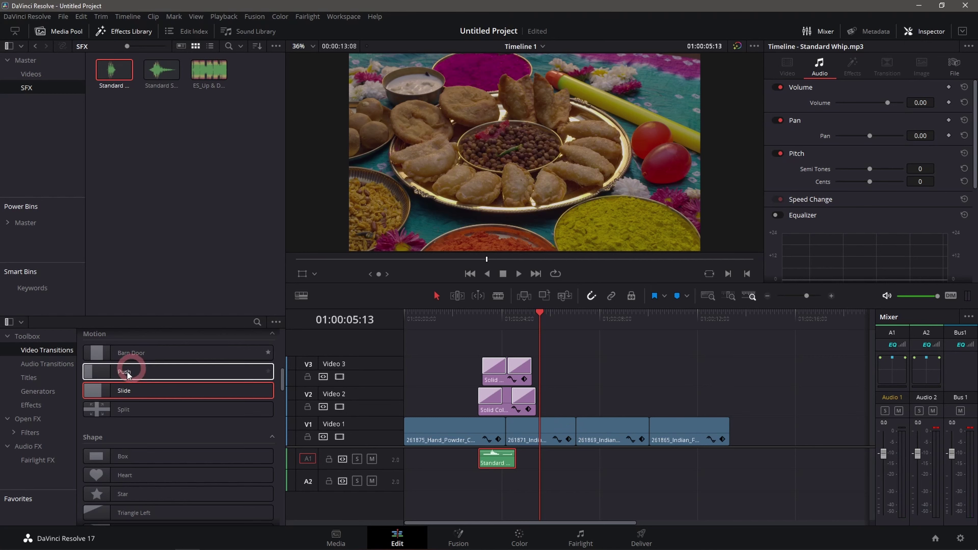
# - Duplicate the stacked V2/V3 Solid Color clips further right over the next Holi join
pyautogui.click(114, 390)
pyautogui.moveTo(113, 390)
pyautogui.mouseDown()
pyautogui.moveTo(540, 390)
pyautogui.moveTo(501, 399)
pyautogui.mouseUp()
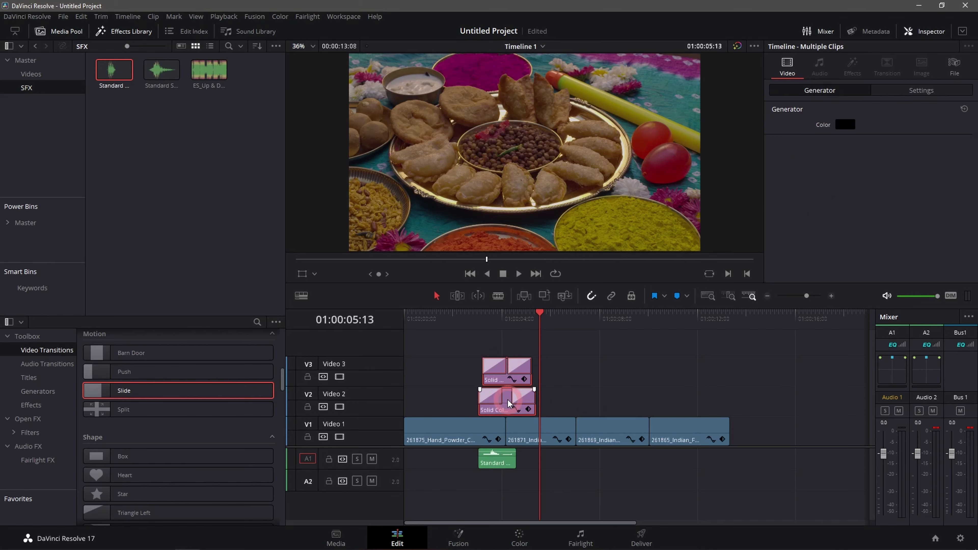
pyautogui.moveTo(508, 403); pyautogui.dragTo(582, 407)
pyautogui.click(617, 401)
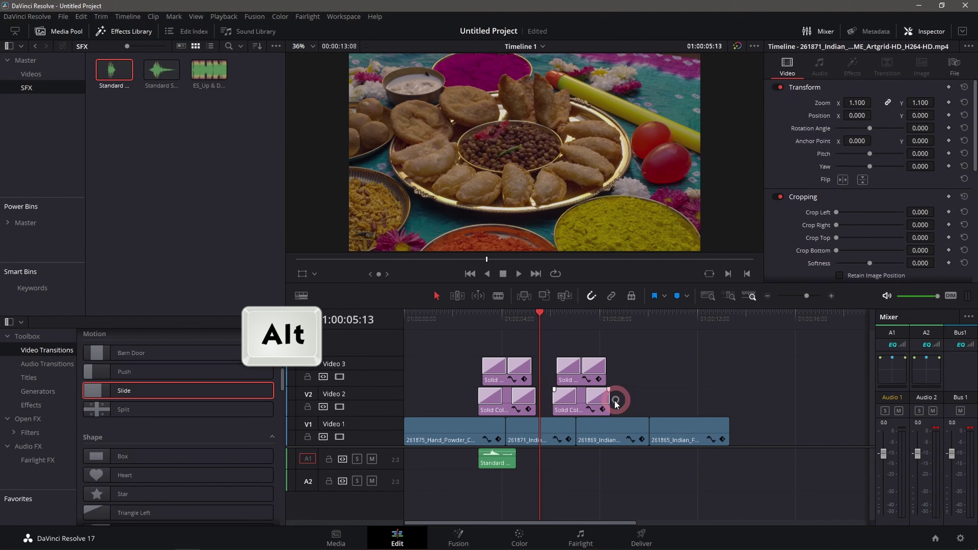
# - Delete the three Slide transitions from the copied clips and scrub through them
pyautogui.click(561, 402)
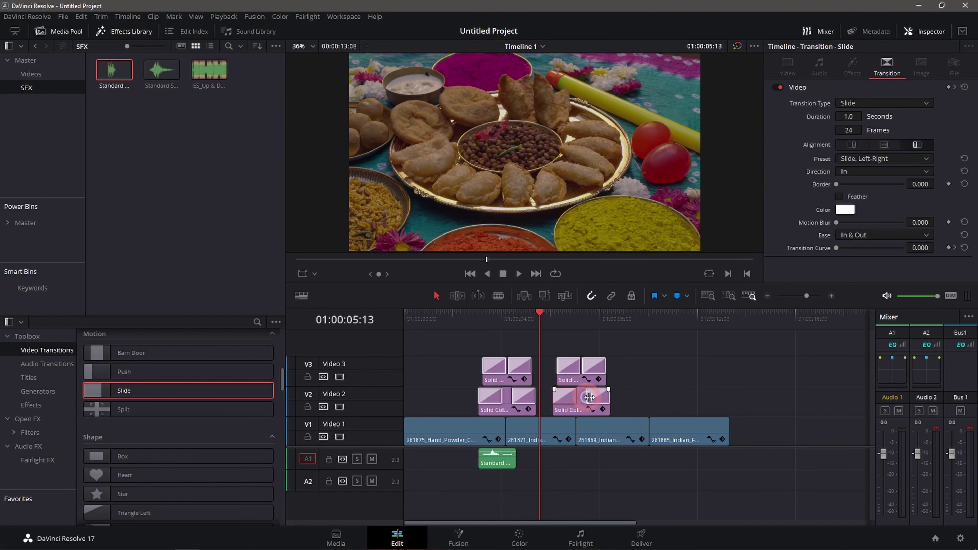
pyautogui.press('Delete')
pyautogui.click(592, 368)
pyautogui.press('Delete')
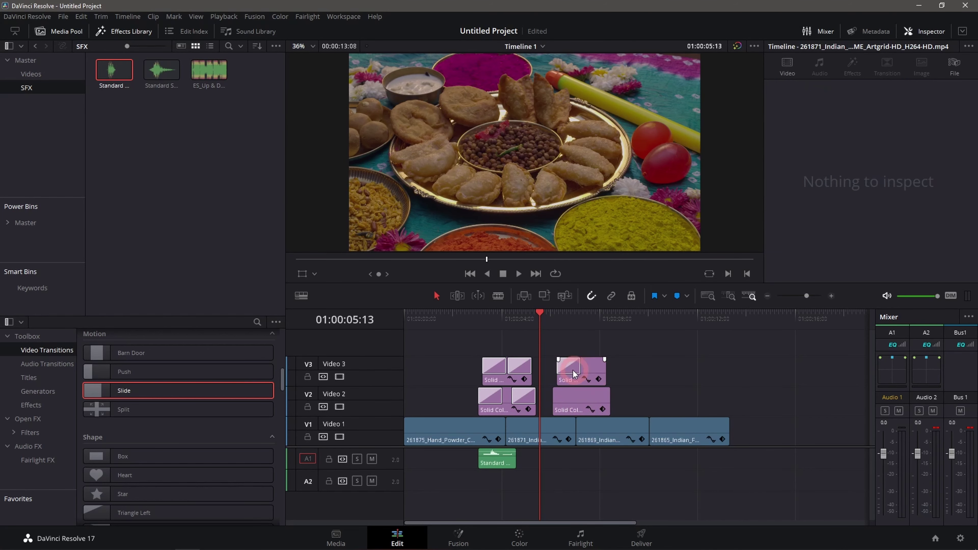
pyautogui.click(572, 370)
pyautogui.press('Delete')
pyautogui.moveTo(538, 321); pyautogui.dragTo(548, 315)
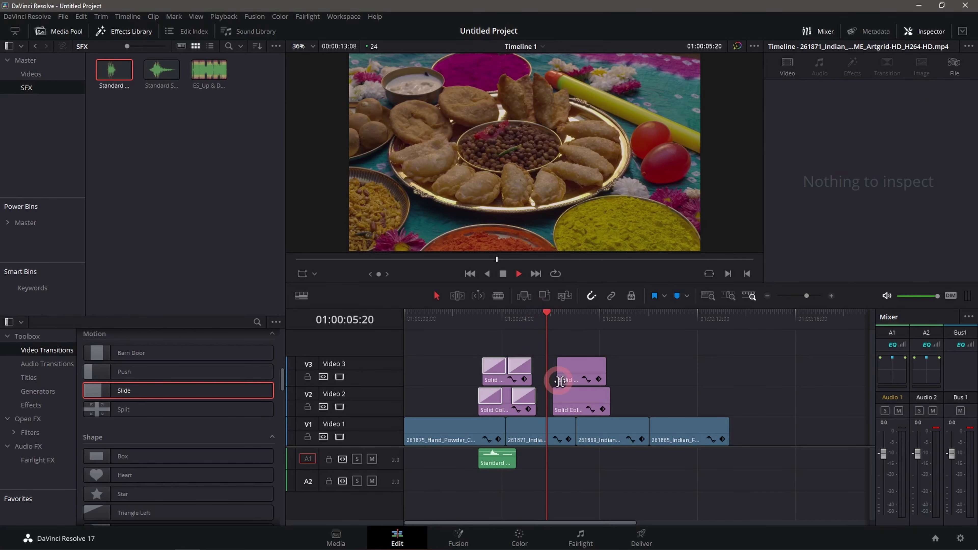
pyautogui.click(582, 391)
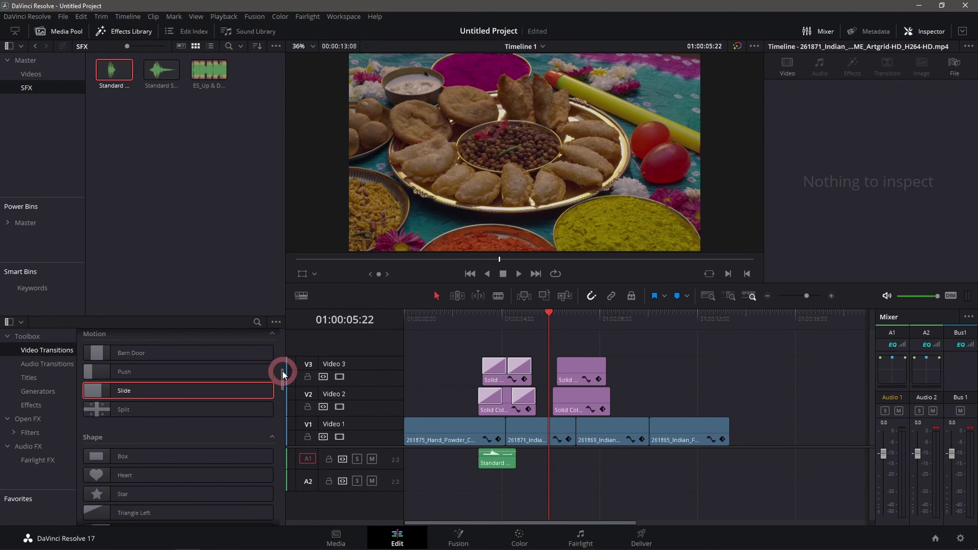
# - Find Triangle Left in Video Transitions and drop it on the second Video 2 Solid Color clip's start
pyautogui.moveTo(282, 372); pyautogui.dragTo(279, 393)
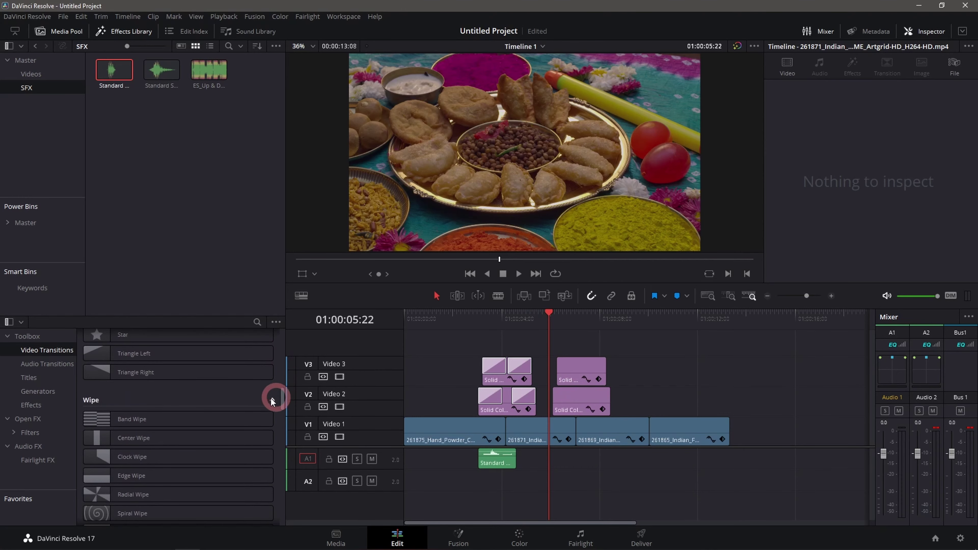
pyautogui.click(83, 372)
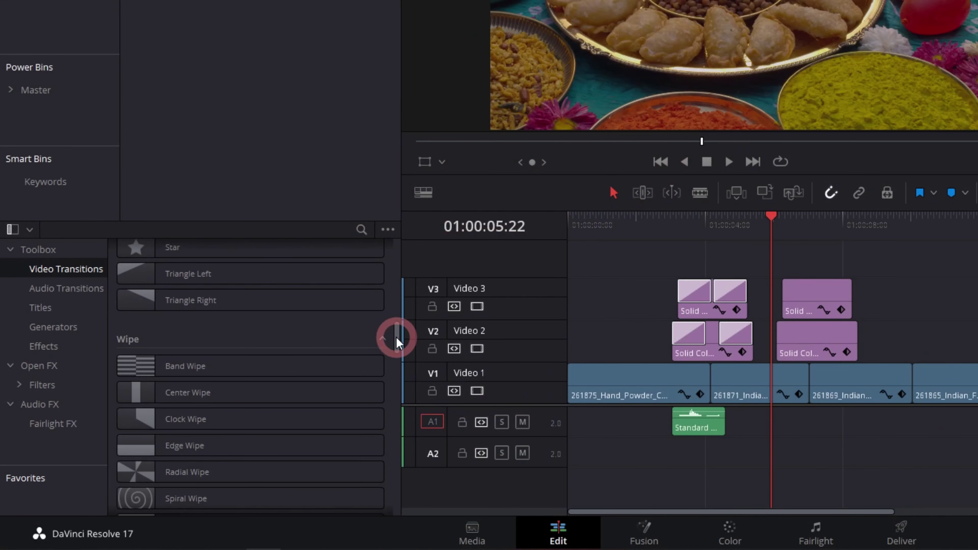
pyautogui.moveTo(396, 338); pyautogui.dragTo(396, 343)
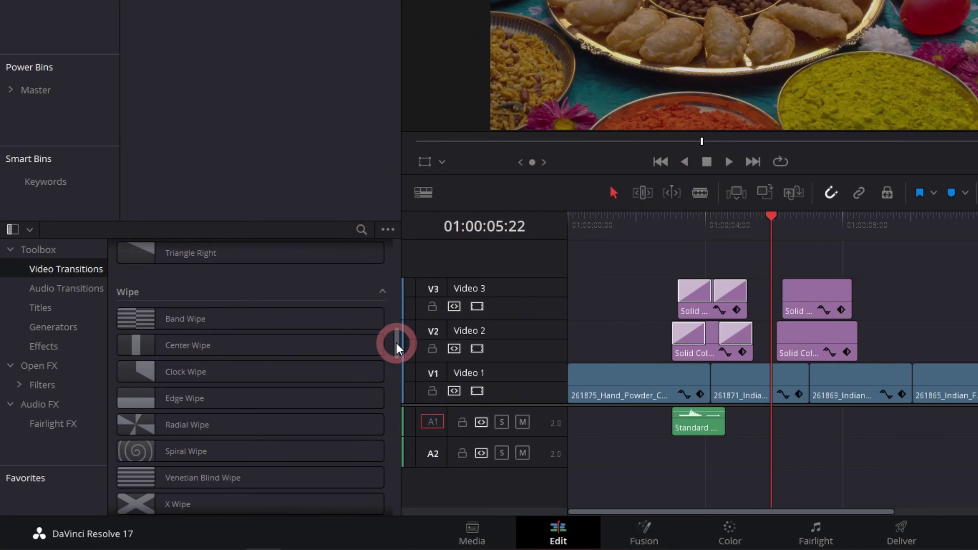
pyautogui.moveTo(199, 312); pyautogui.dragTo(225, 331)
pyautogui.click(404, 350)
pyautogui.moveTo(398, 343); pyautogui.dragTo(398, 326)
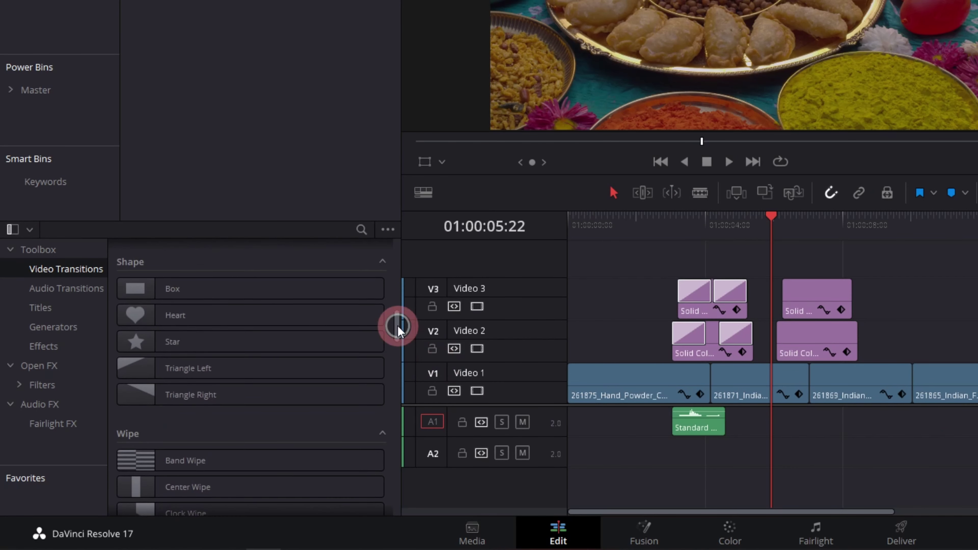
pyautogui.click(167, 398)
pyautogui.click(152, 375)
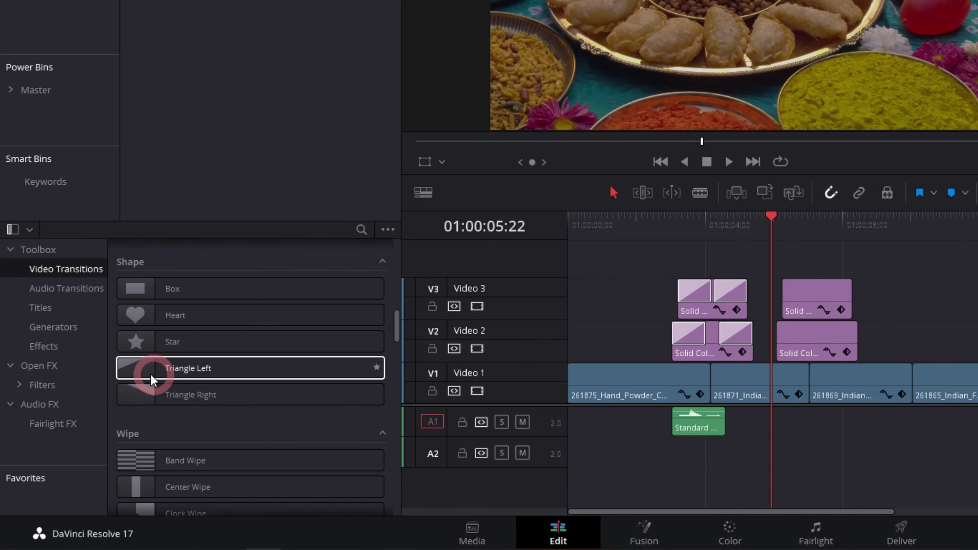
pyautogui.moveTo(139, 371); pyautogui.dragTo(543, 401)
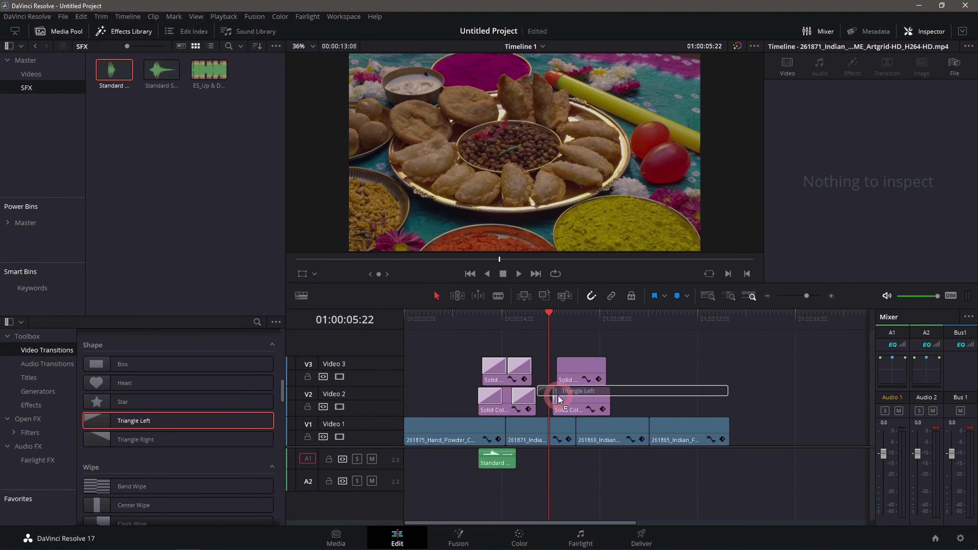
pyautogui.moveTo(544, 401); pyautogui.dragTo(563, 399)
pyautogui.click(831, 296)
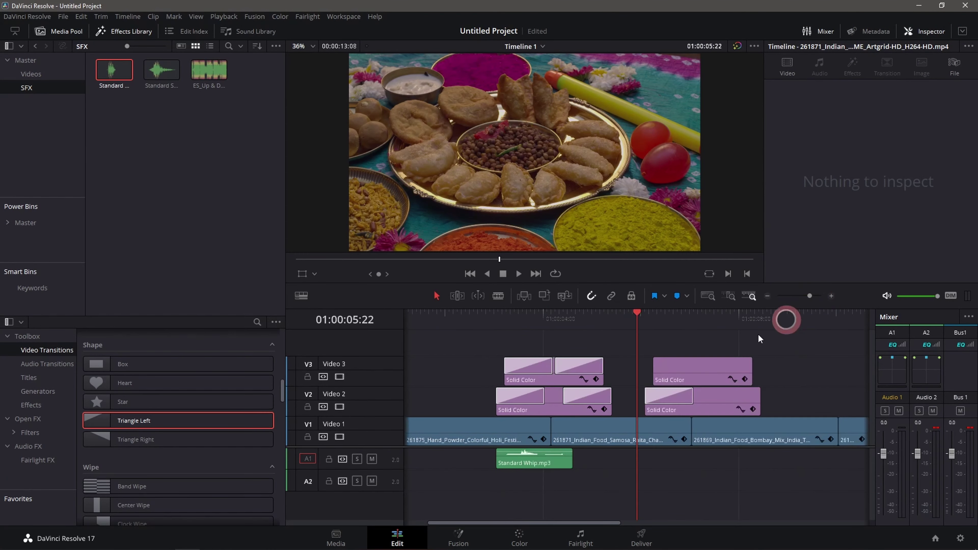
# - Set the Video 2 Triangle Left transition's ease to In & Out
pyautogui.moveTo(639, 316); pyautogui.dragTo(645, 314)
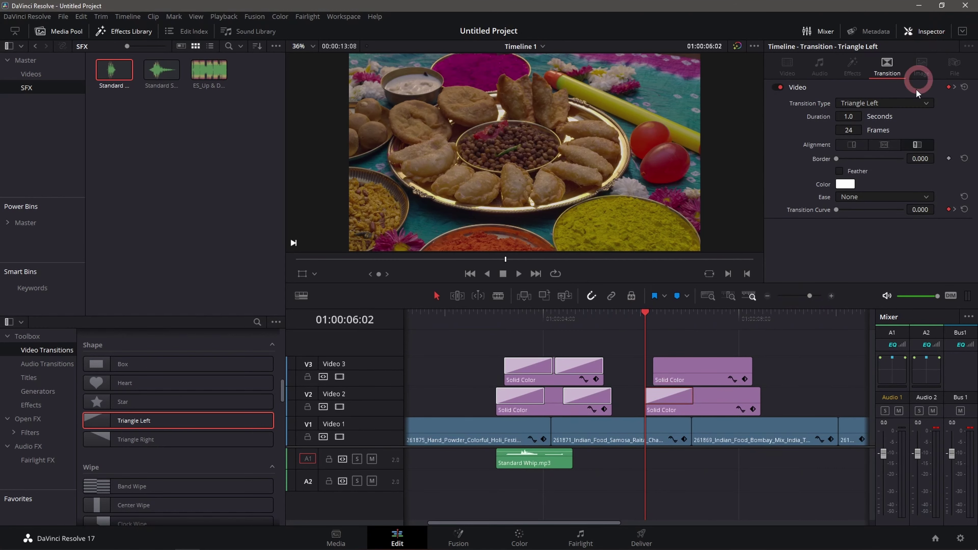
pyautogui.click(834, 202)
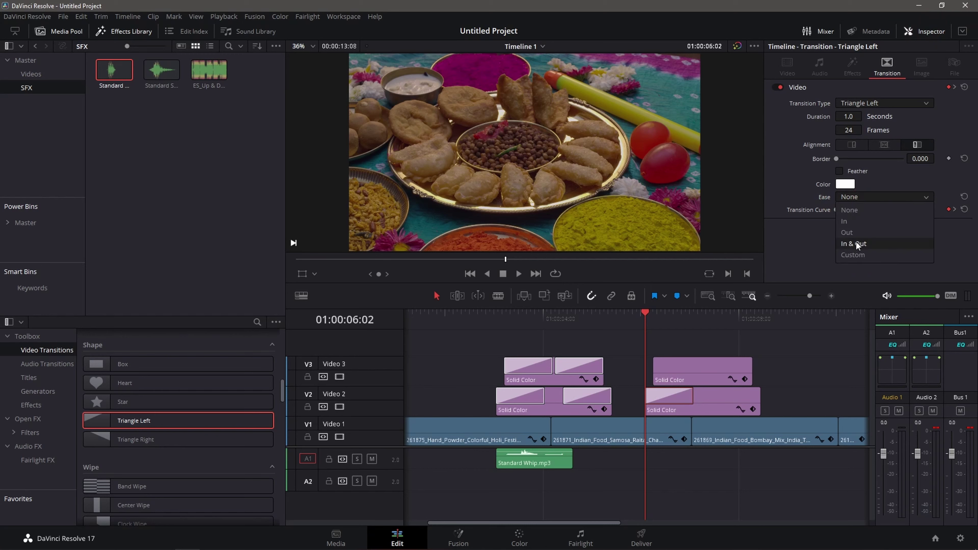
pyautogui.click(855, 242)
# - Preview the transition and bring up the Video 2 Solid Color clip's generator colour picker
pyautogui.click(672, 405)
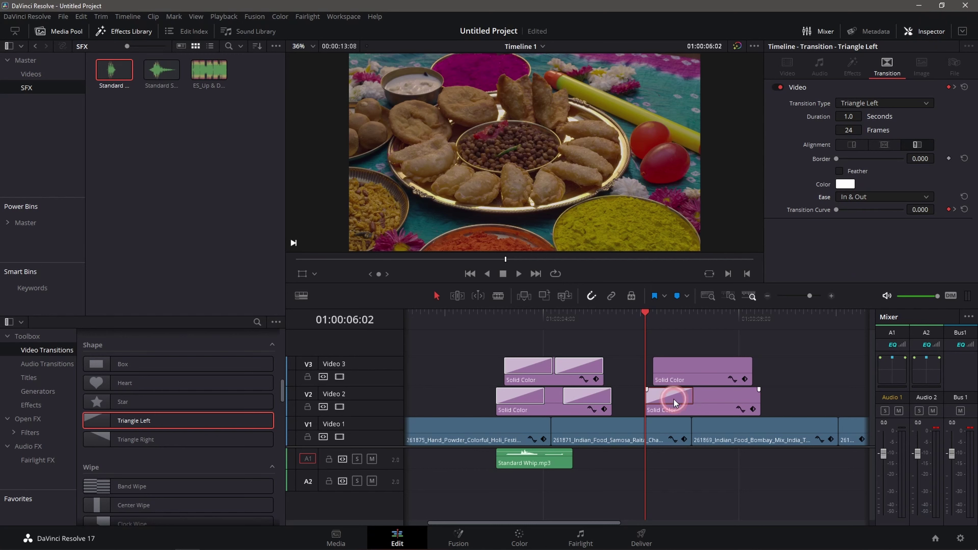
pyautogui.click(686, 387)
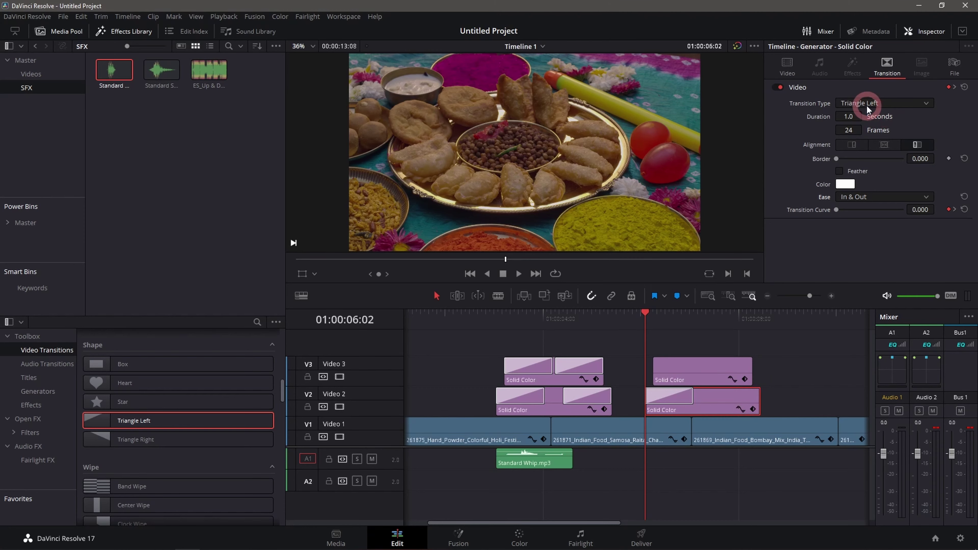
pyautogui.press('space')
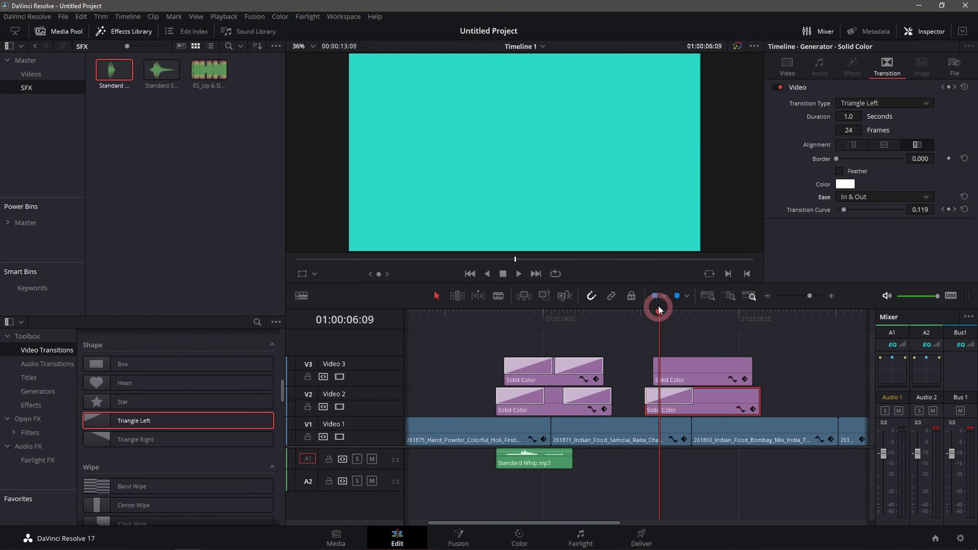
pyautogui.click(646, 316)
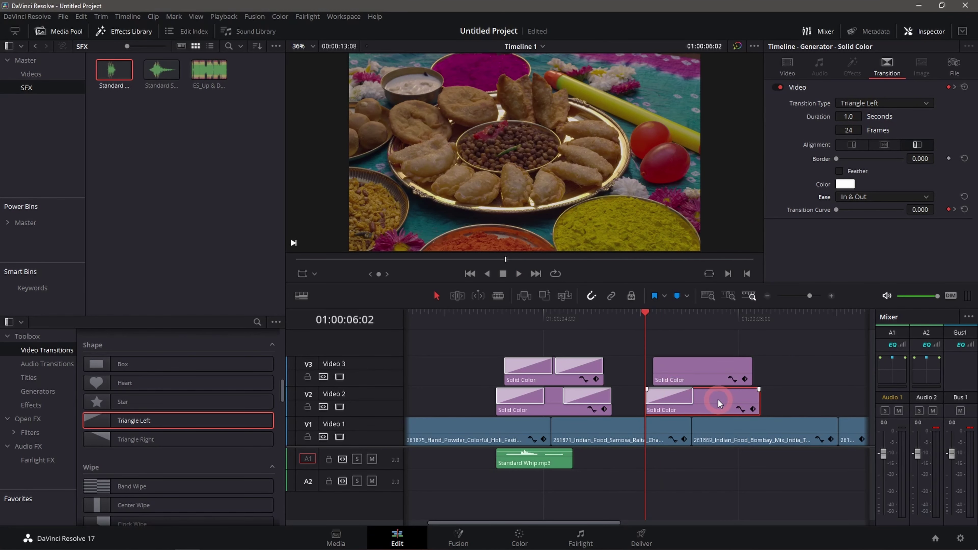
pyautogui.click(788, 67)
pyautogui.click(846, 124)
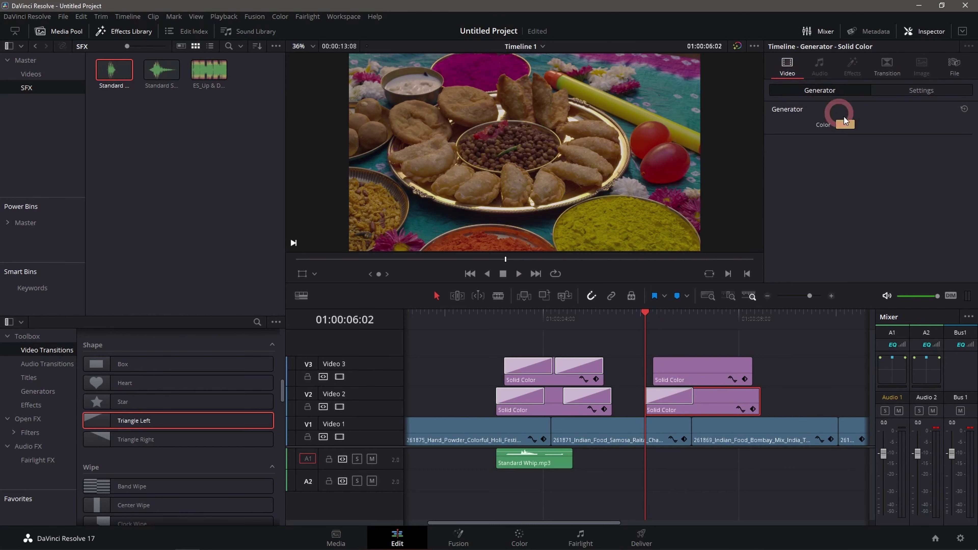
# - Make the Video 2 clip red-orange and copy its Triangle Left transition to the clip's end
pyautogui.moveTo(570, 226); pyautogui.dragTo(584, 210)
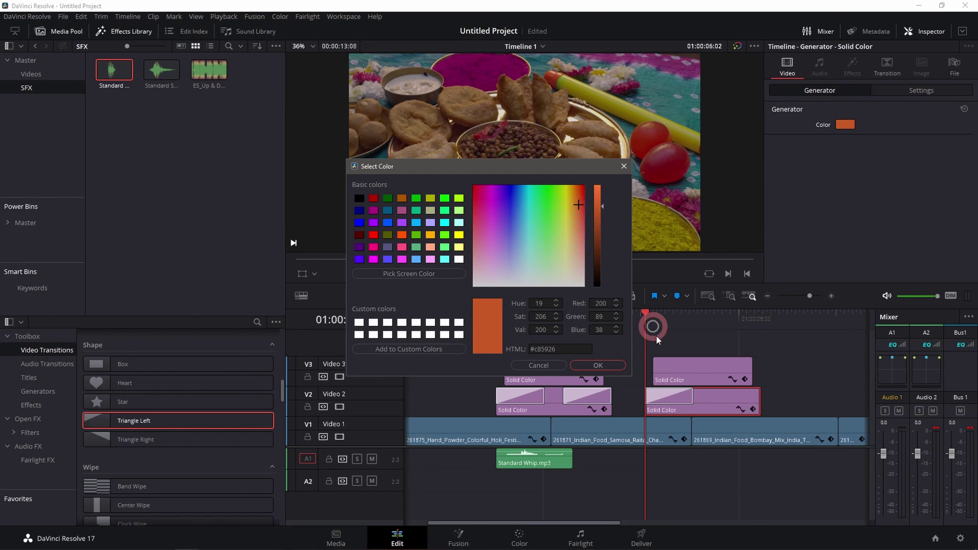
pyautogui.click(616, 366)
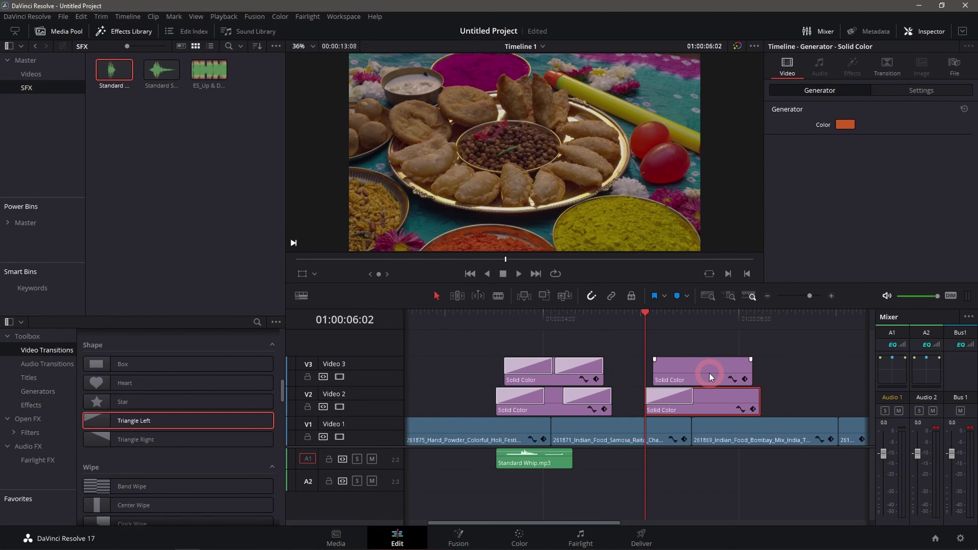
pyautogui.click(666, 394)
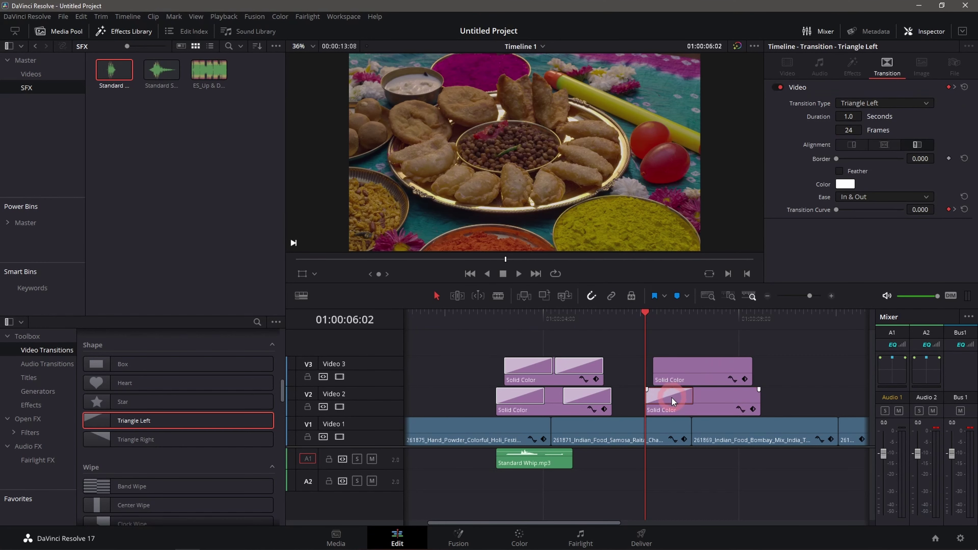
pyautogui.moveTo(686, 400); pyautogui.dragTo(746, 402)
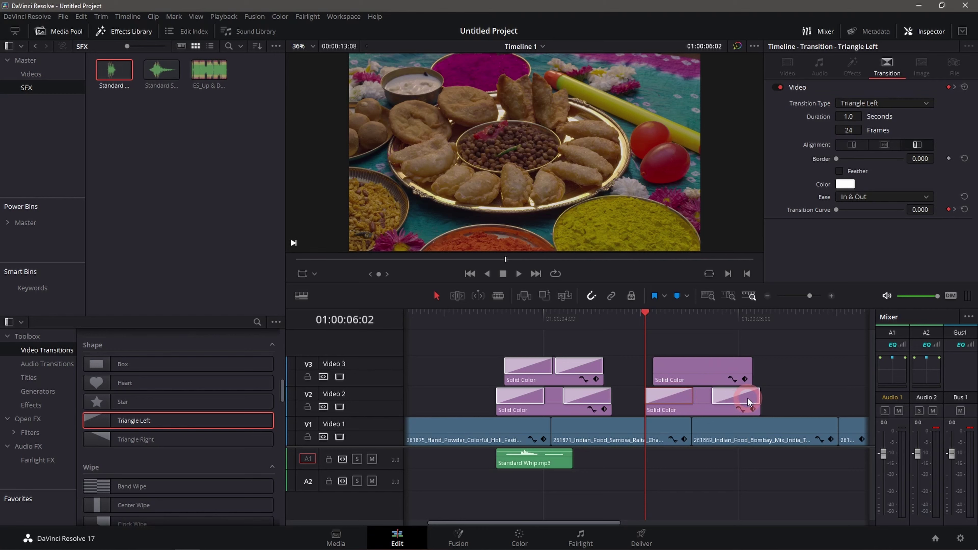
# - Alt-drag copies of Triangle Left onto both ends of the Video 3 Solid Color clip
pyautogui.click(680, 400)
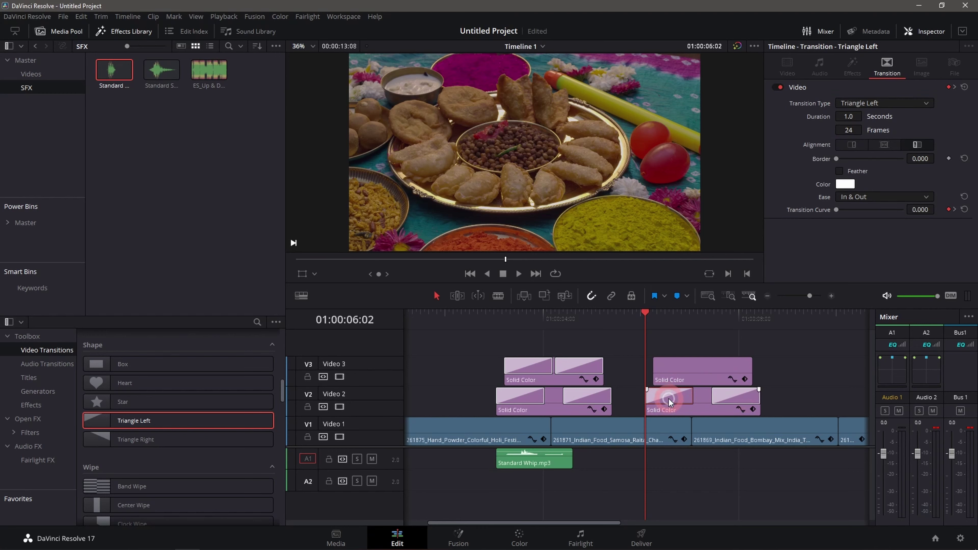
pyautogui.moveTo(669, 402); pyautogui.dragTo(668, 379)
pyautogui.click(682, 370)
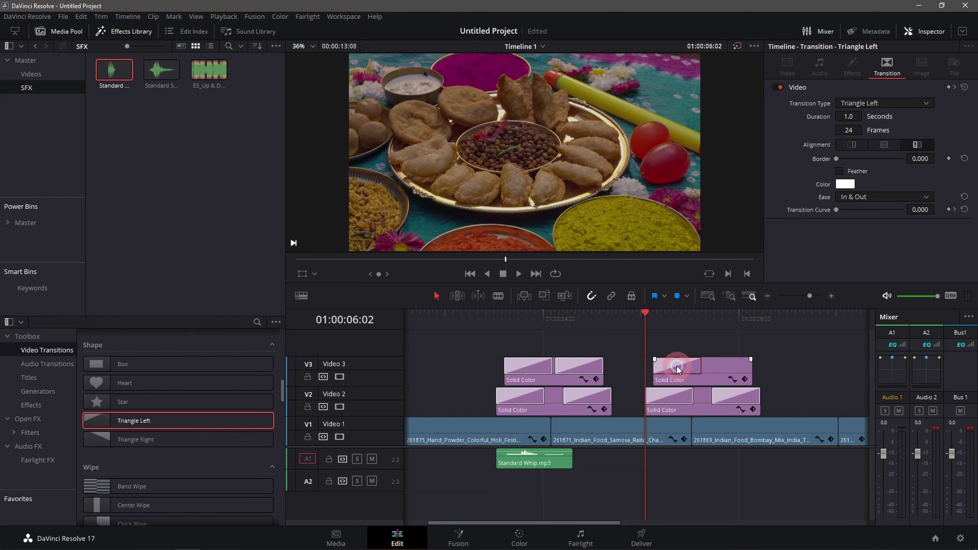
pyautogui.moveTo(677, 368); pyautogui.dragTo(728, 368)
pyautogui.click(666, 397)
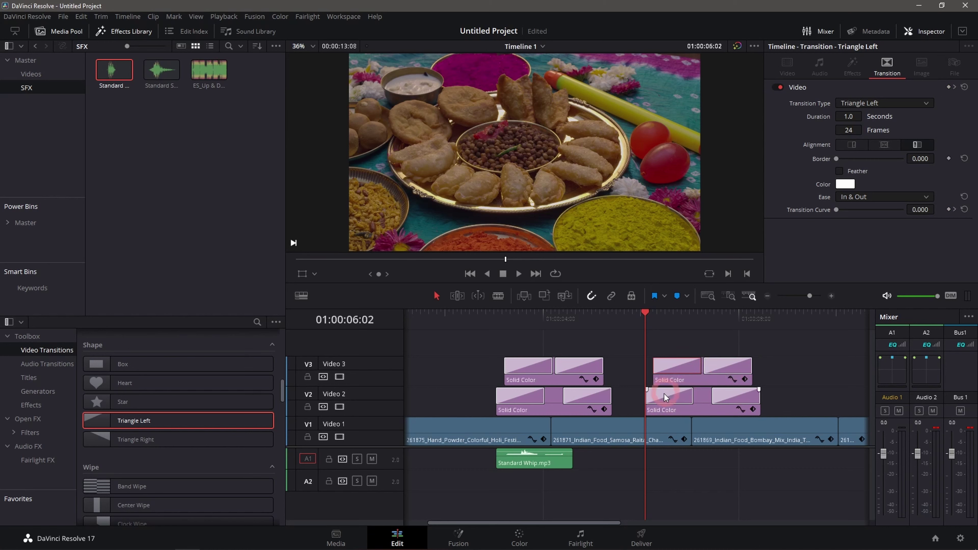
pyautogui.press('alt')
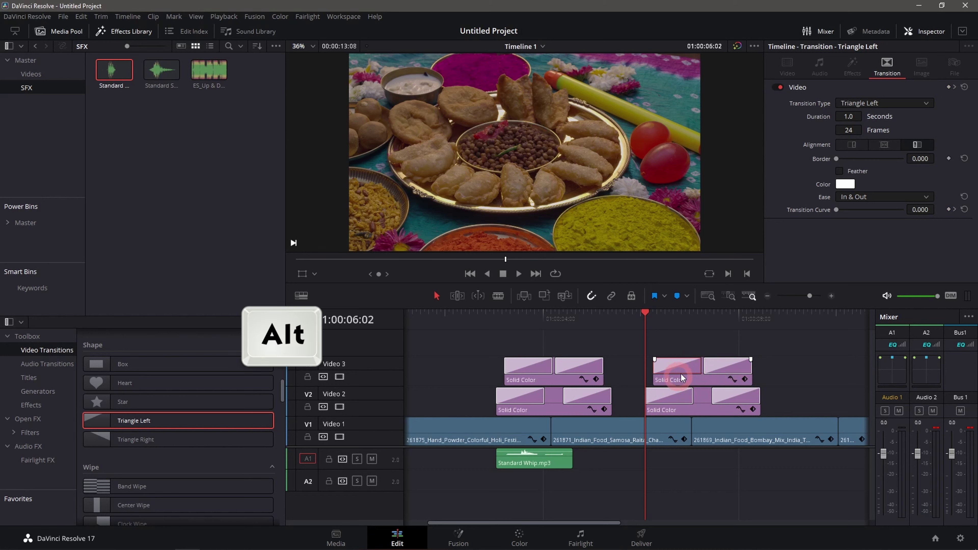
# - Preview the stack, then recolour the second Video 3 Solid Color clip from cyan to yellow #c8af30
pyautogui.press('space')
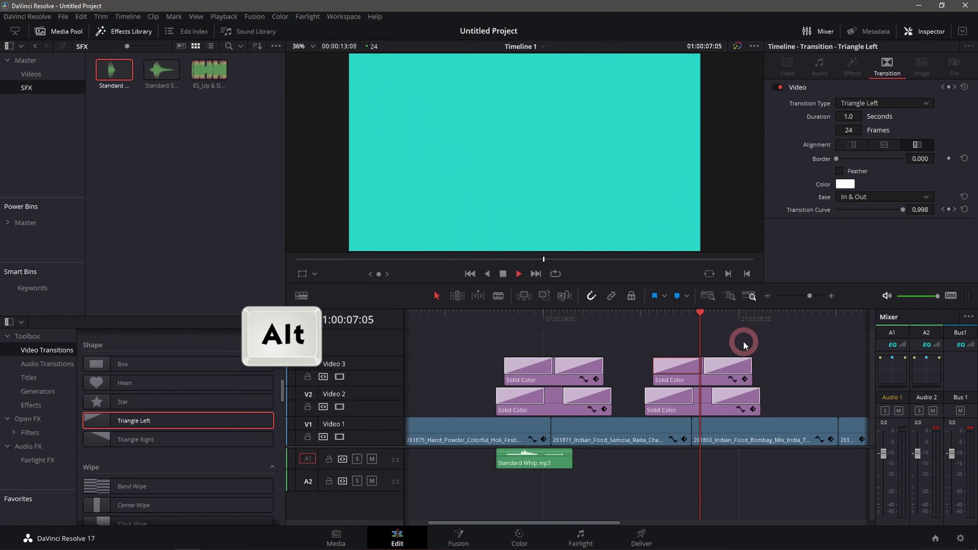
pyautogui.press('space')
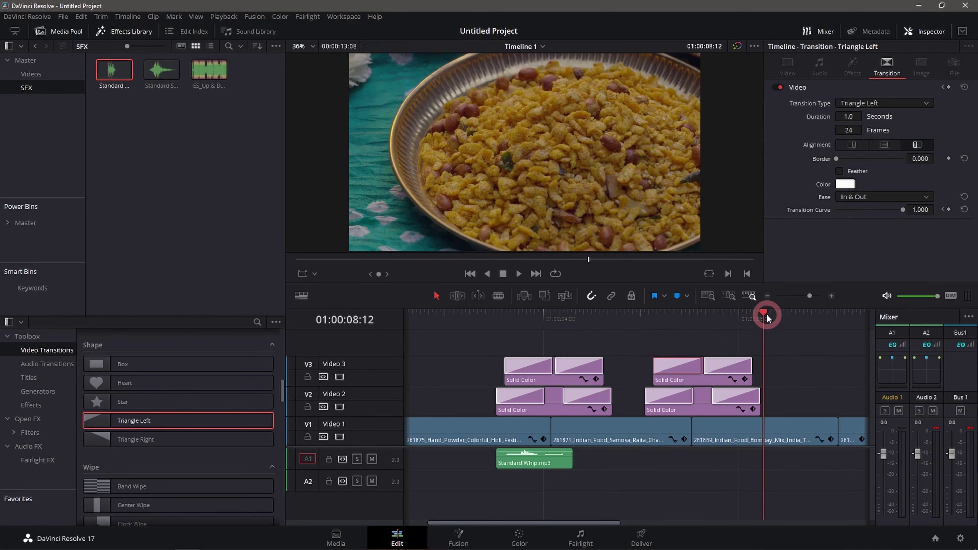
pyautogui.moveTo(767, 318); pyautogui.dragTo(738, 316)
pyautogui.click(720, 376)
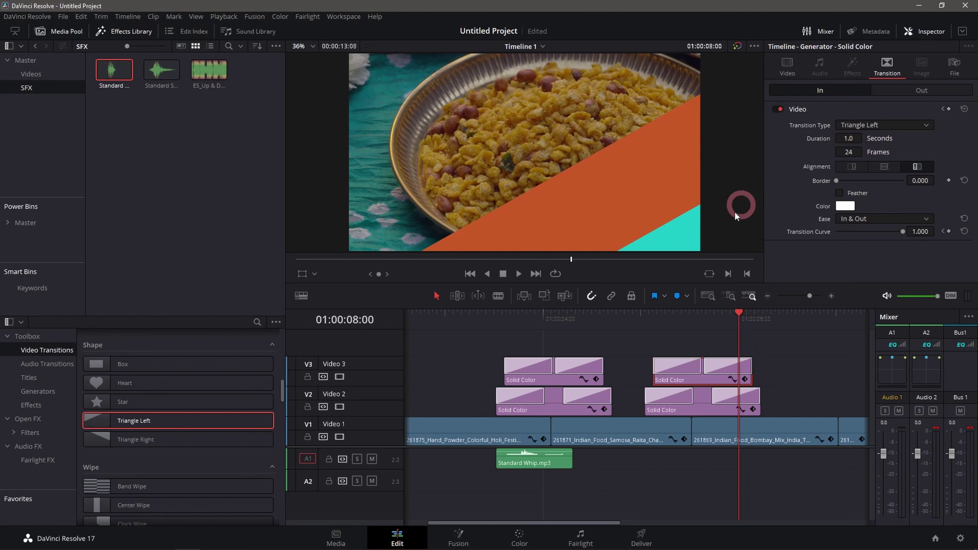
pyautogui.click(667, 240)
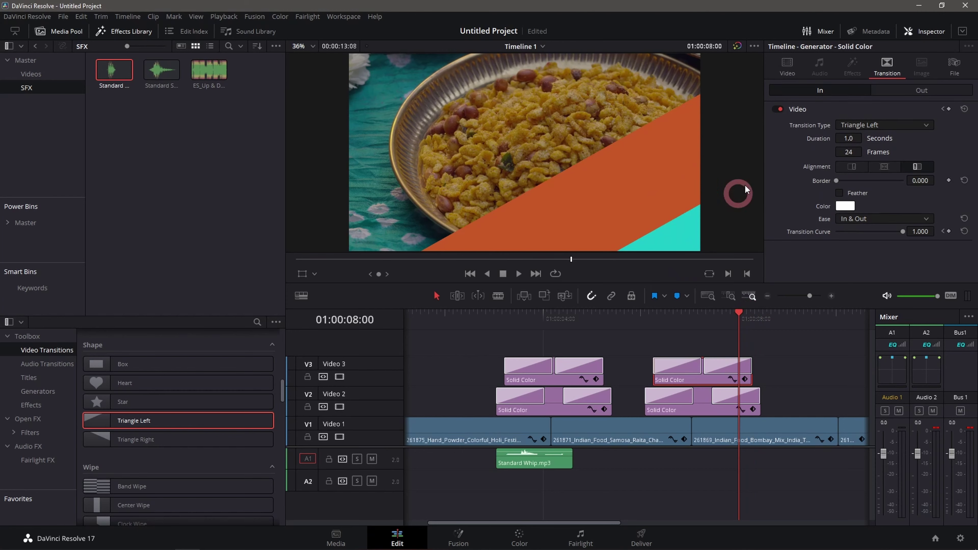
pyautogui.click(787, 66)
pyautogui.click(846, 124)
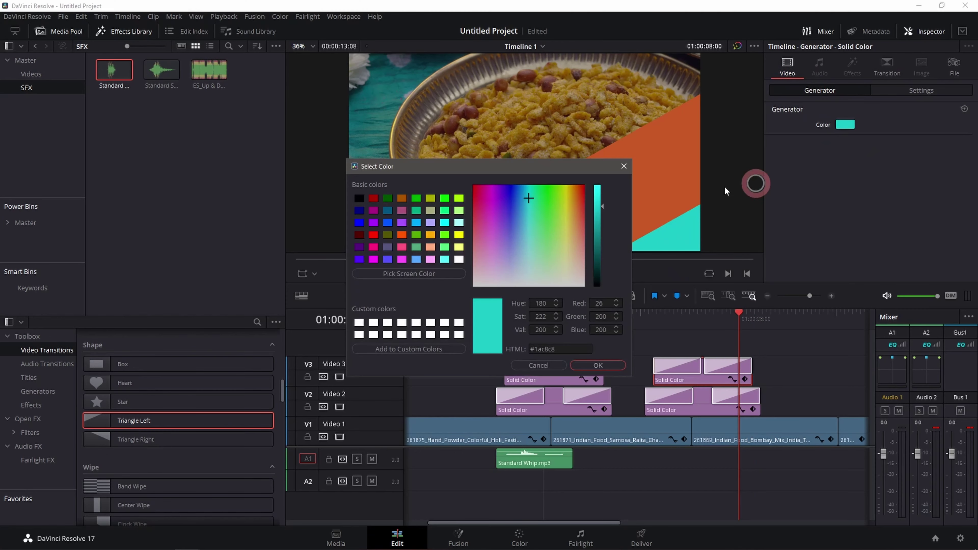
pyautogui.click(549, 234)
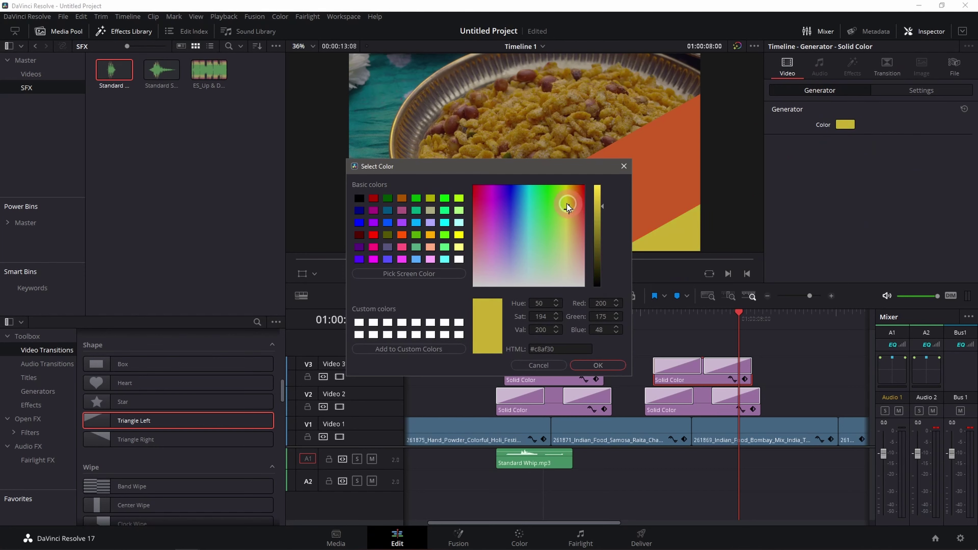
pyautogui.click(603, 366)
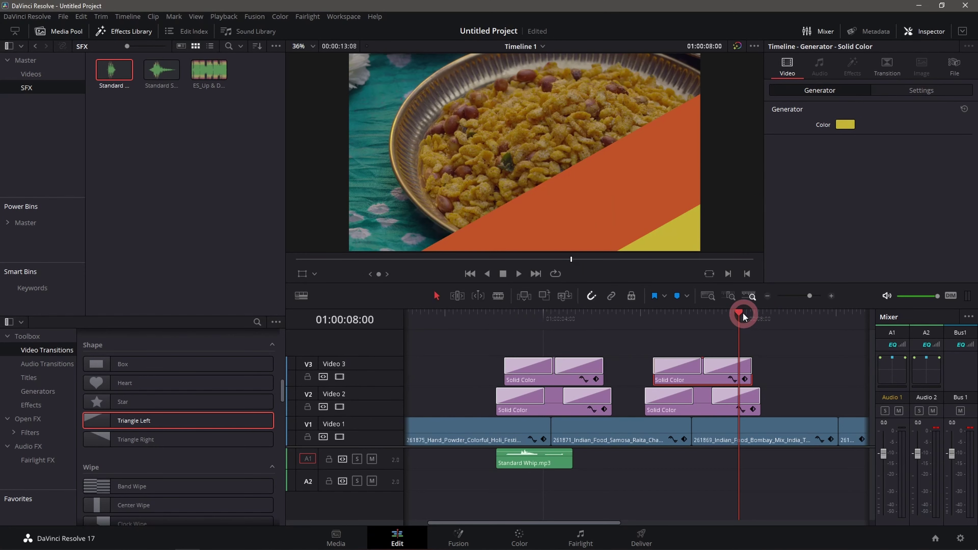
# - Play back from before the transitions to review yellow wiping over orange
pyautogui.moveTo(740, 313); pyautogui.dragTo(647, 322)
pyautogui.press('space')
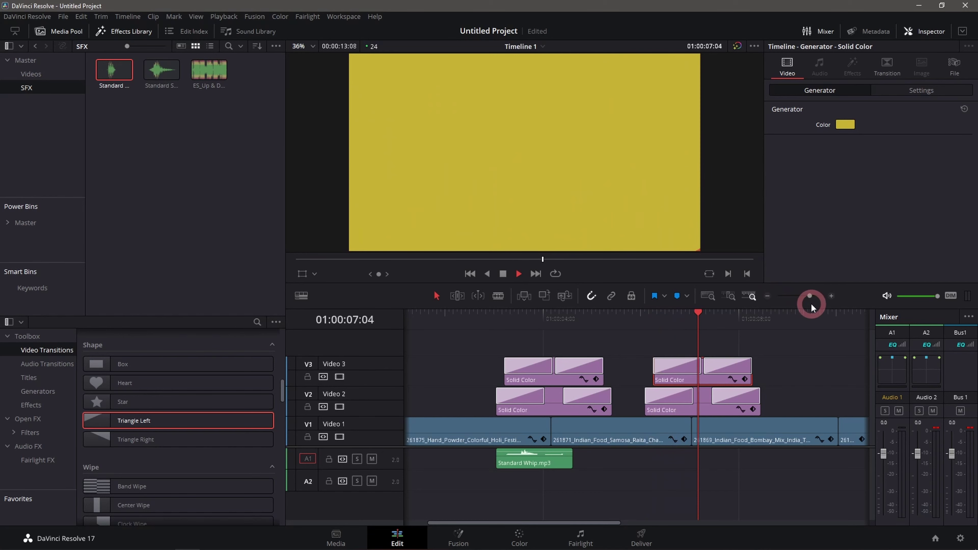
pyautogui.press('space')
# - Select the last stacked Solid Color pair and undo an accidental clip deletion
pyautogui.click(768, 296)
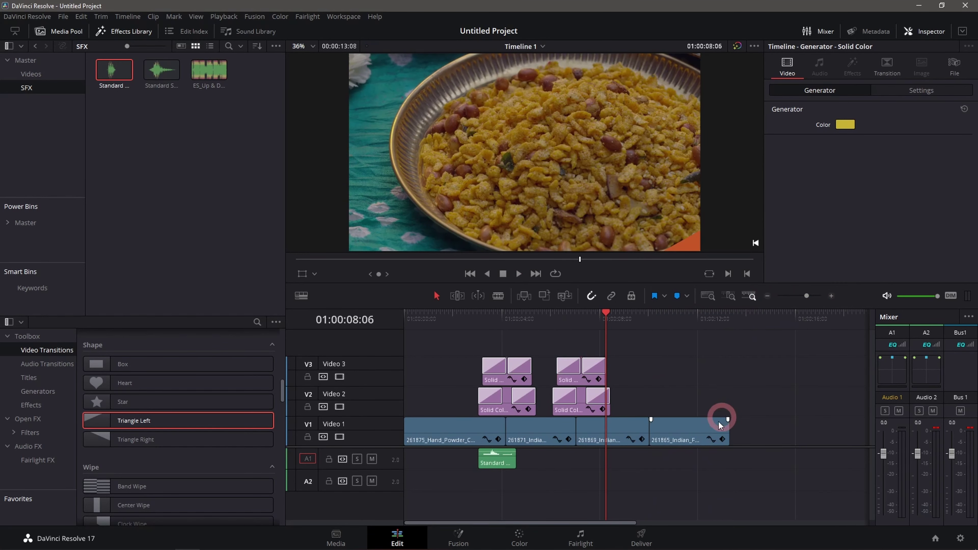
pyautogui.moveTo(647, 353)
pyautogui.mouseDown()
pyautogui.moveTo(596, 405)
pyautogui.moveTo(659, 398)
pyautogui.mouseUp()
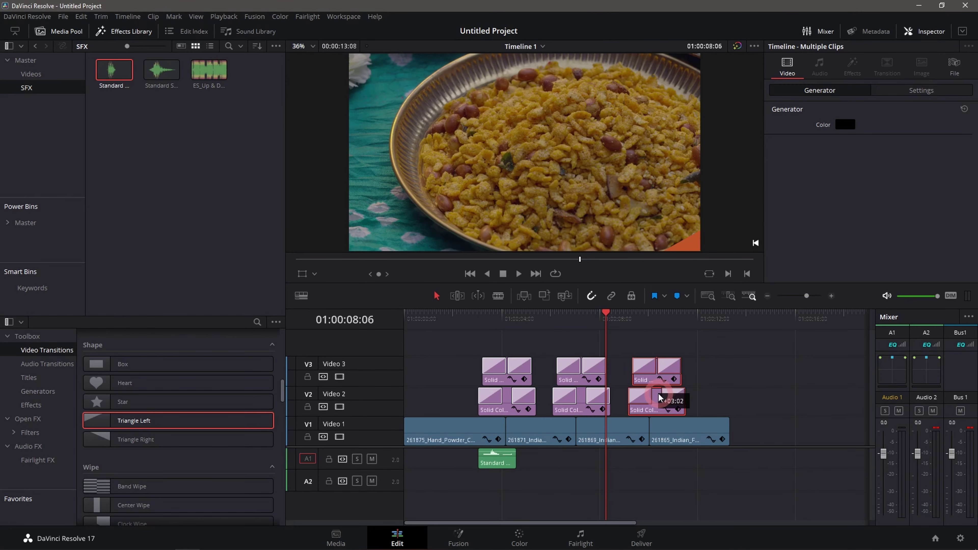
pyautogui.press('space')
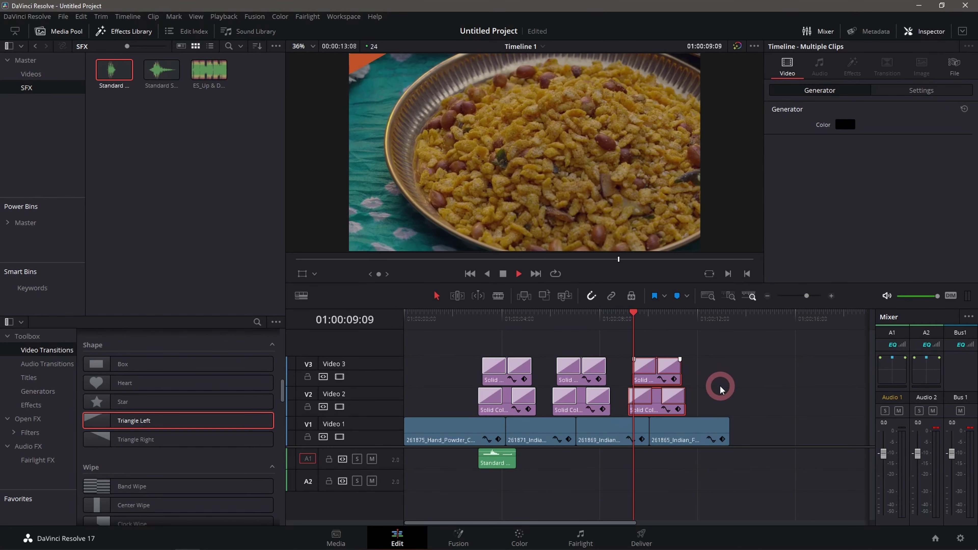
pyautogui.click(656, 399)
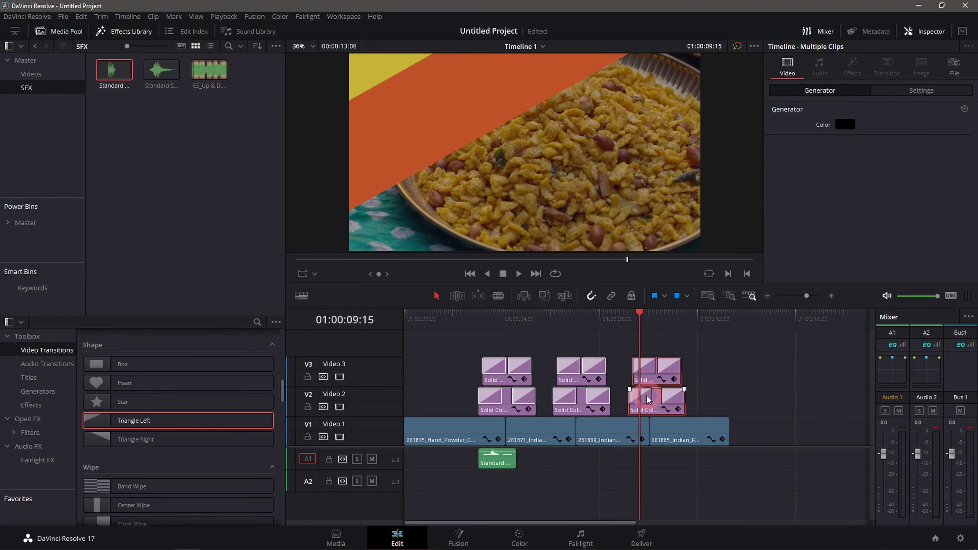
pyautogui.press('Delete')
pyautogui.click(680, 401)
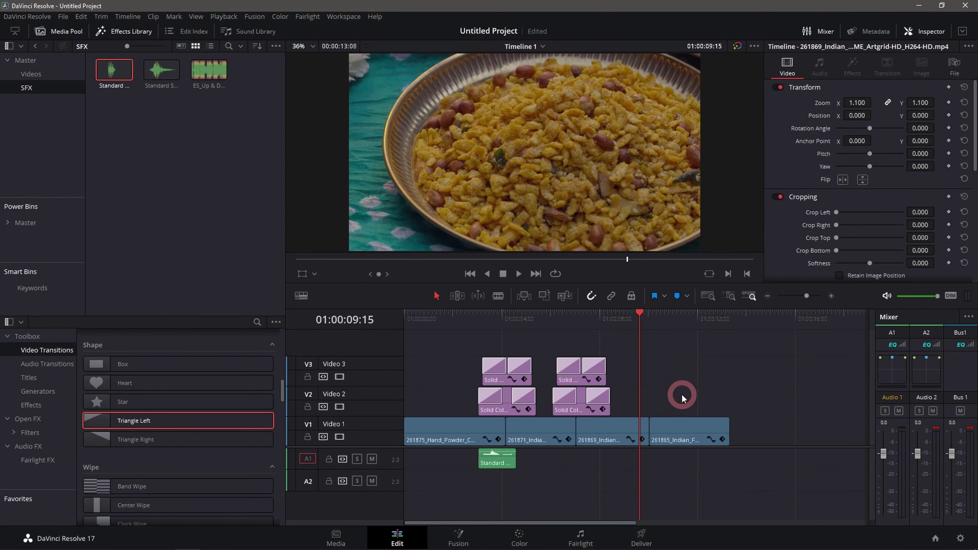
pyautogui.hotkey('ctrl', 'z')
# - Delete the Triangle Left transitions from the last Video 2 and Video 3 clips
pyautogui.click(656, 401)
pyautogui.click(655, 398)
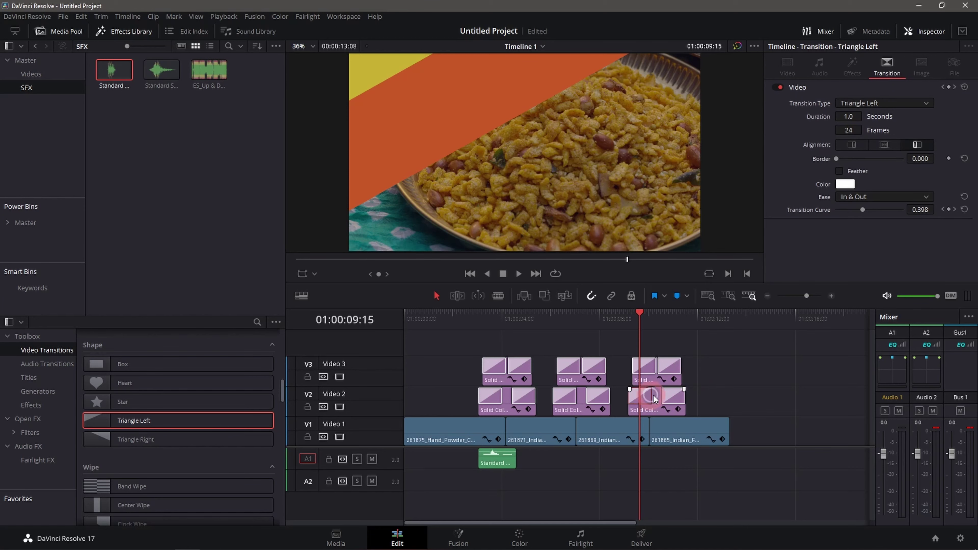
pyautogui.press('Delete')
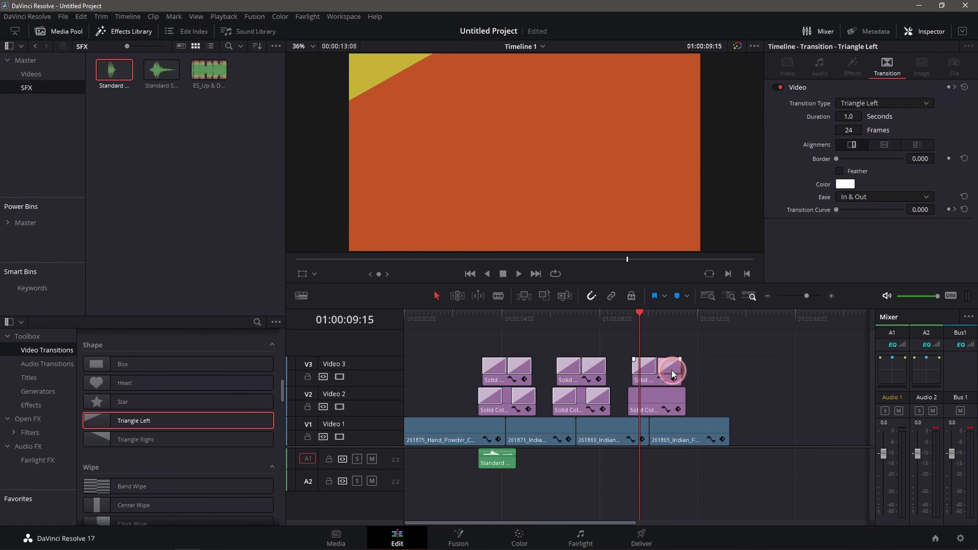
pyautogui.click(646, 368)
pyautogui.press('Delete')
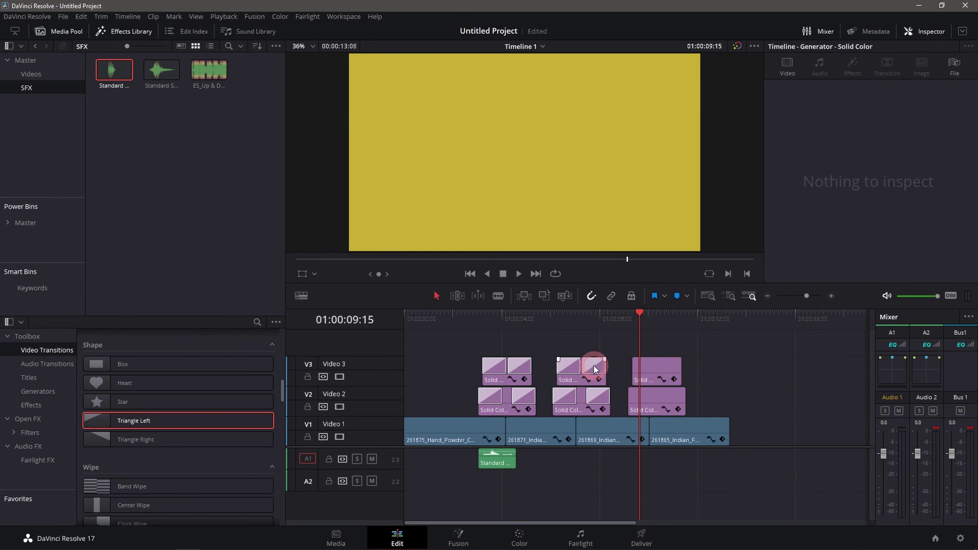
pyautogui.click(28, 368)
# - Place a Center Wipe on the last Video 2 clip and lengthen it to 0.9 seconds
pyautogui.click(287, 389)
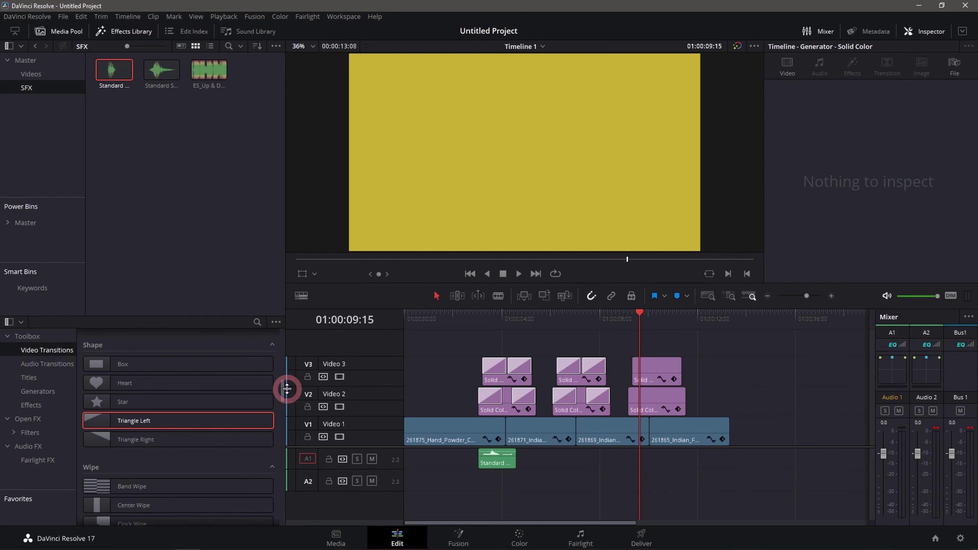
pyautogui.moveTo(282, 392); pyautogui.dragTo(280, 401)
pyautogui.click(105, 433)
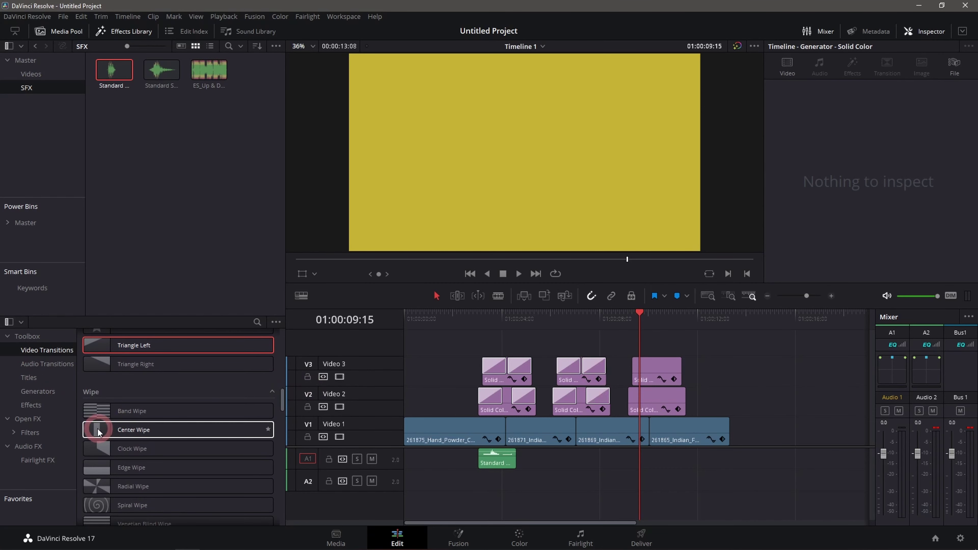
pyautogui.moveTo(99, 432); pyautogui.dragTo(631, 397)
pyautogui.click(831, 296)
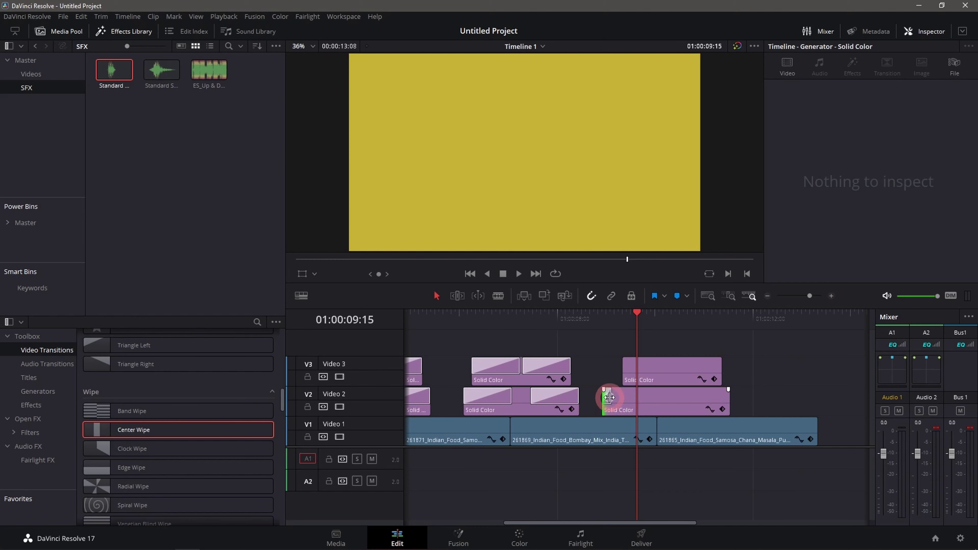
pyautogui.moveTo(610, 396); pyautogui.dragTo(648, 399)
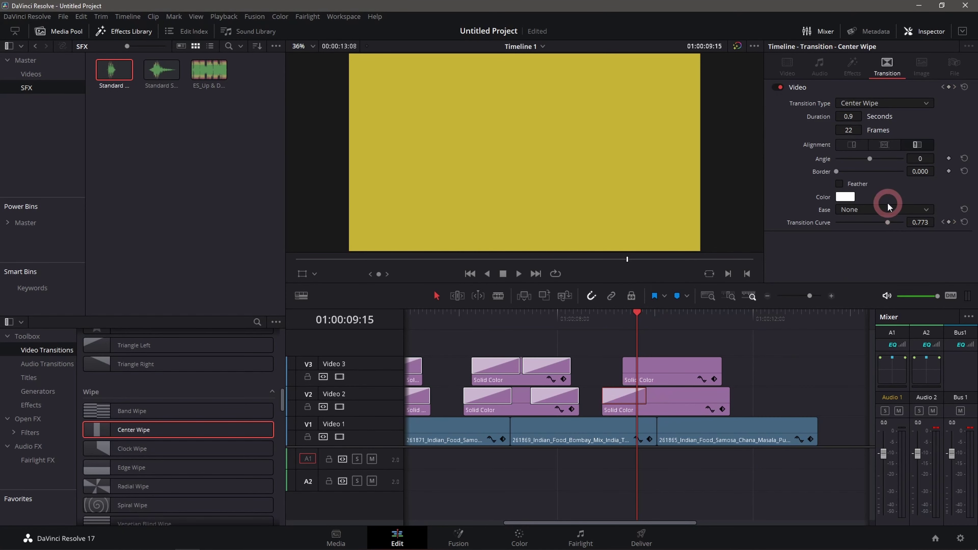
# - Give the Center Wipe In & Out easing, then select the last Video 2 Solid Color clip
pyautogui.click(862, 210)
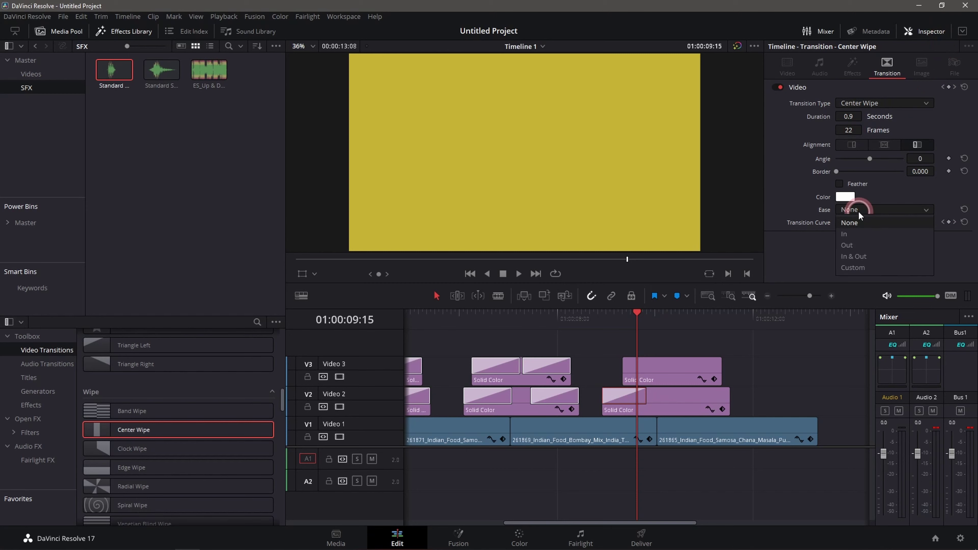
pyautogui.click(869, 258)
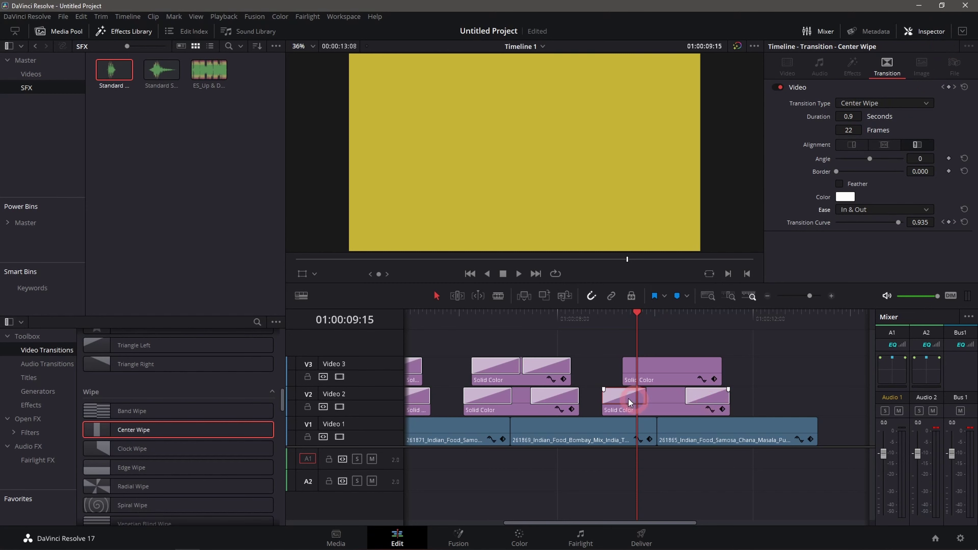
pyautogui.click(651, 367)
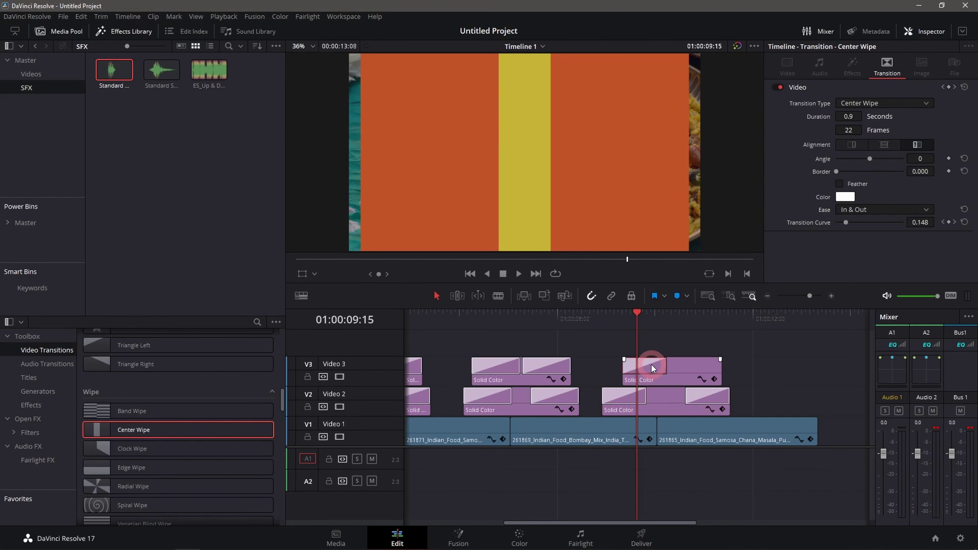
pyautogui.click(676, 401)
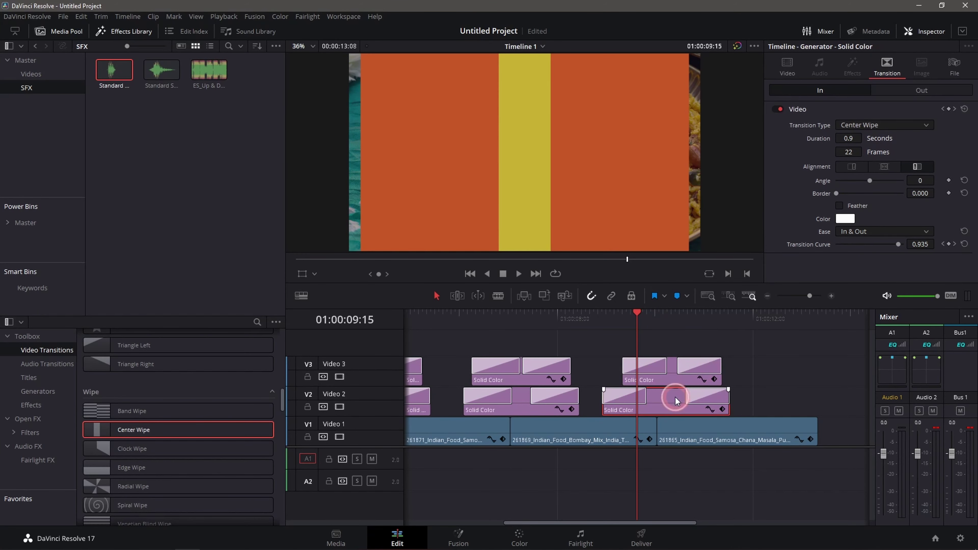
# - Recolour the last Video 2 Solid Color clip green, #3bc87d
pyautogui.click(788, 66)
pyautogui.click(844, 125)
pyautogui.click(538, 216)
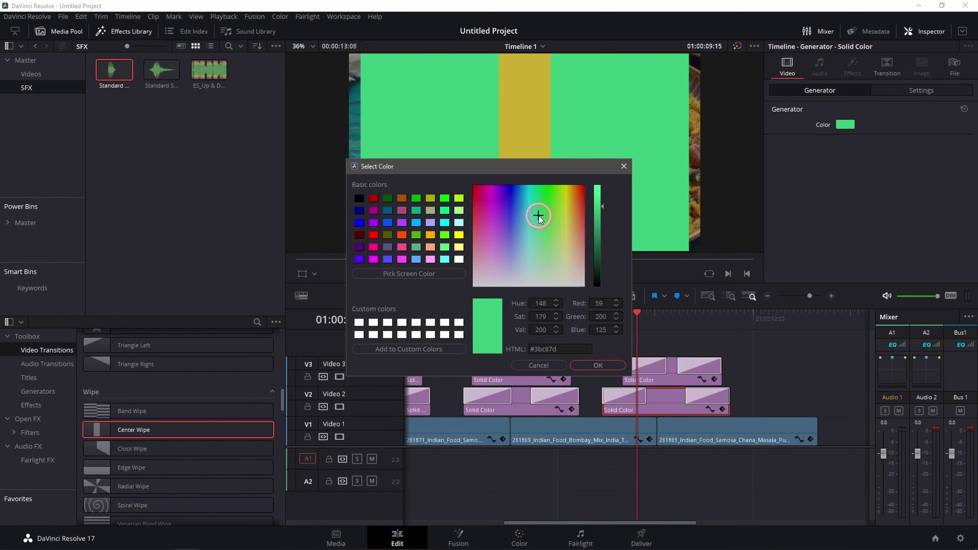
pyautogui.click(588, 367)
# - Recolour the last Video 3 Solid Color clip pink, #c883b6, after trying several shades
pyautogui.click(674, 376)
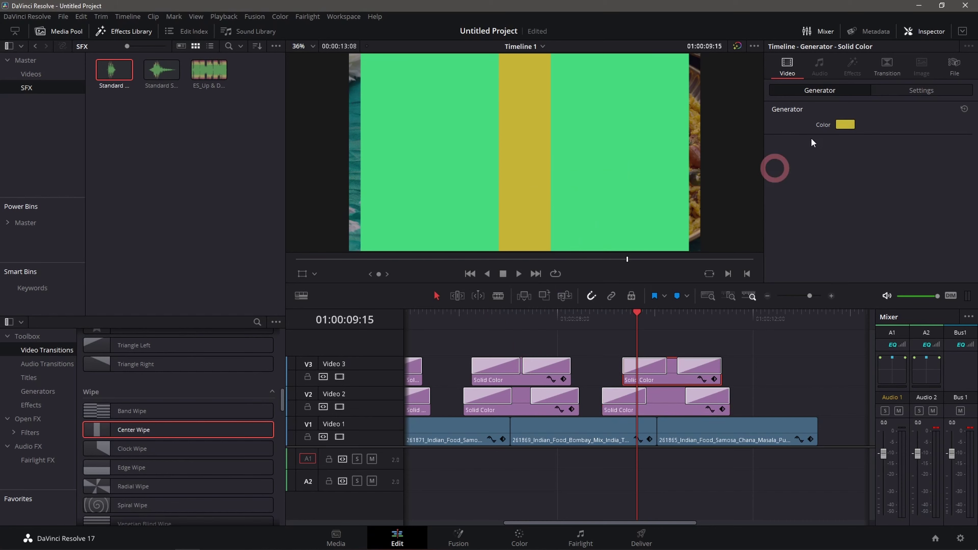
pyautogui.click(846, 123)
pyautogui.click(507, 227)
pyautogui.click(505, 247)
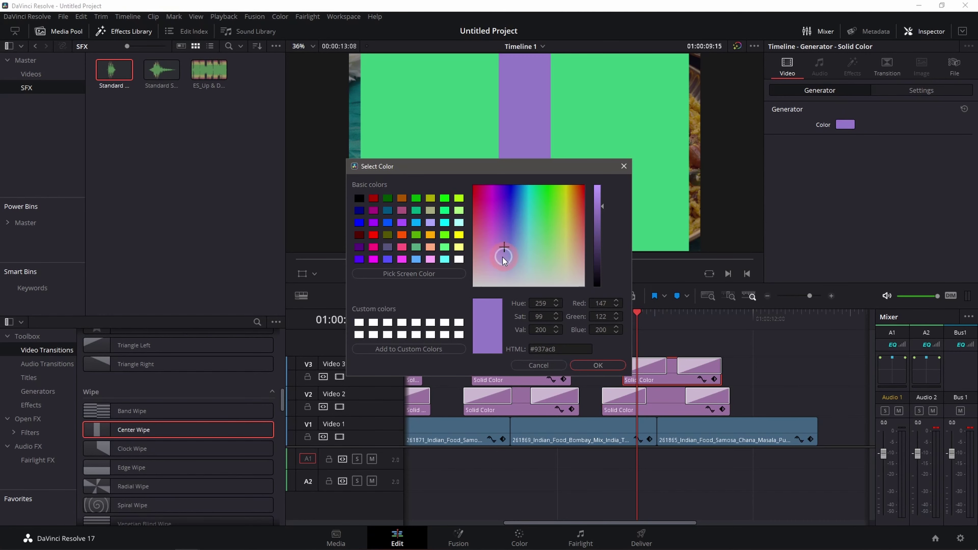
pyautogui.click(485, 219)
pyautogui.click(506, 209)
pyautogui.click(500, 243)
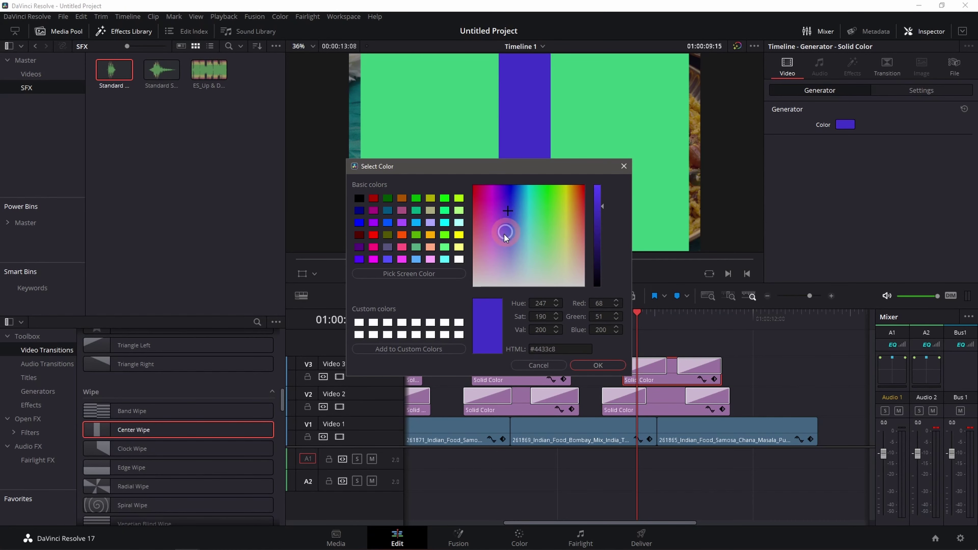
pyautogui.click(490, 247)
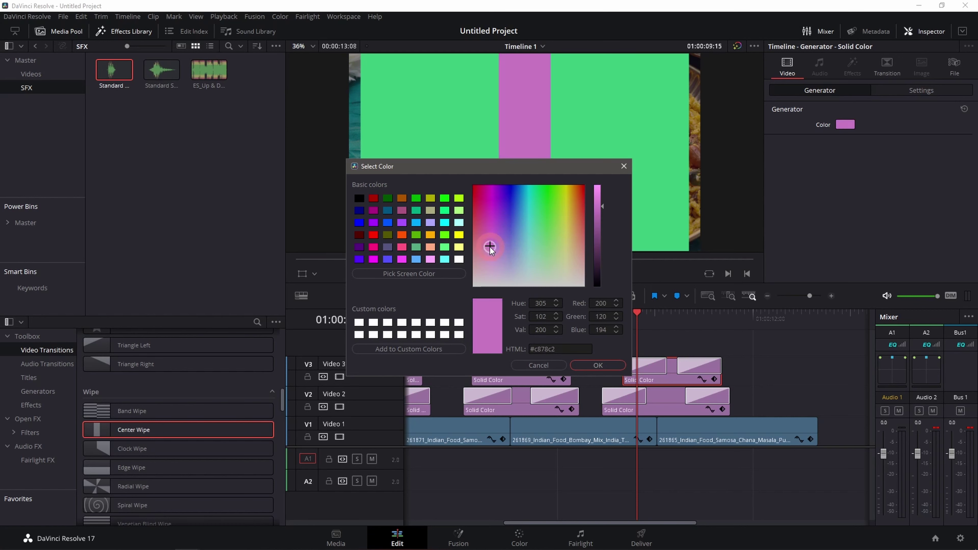
pyautogui.click(488, 228)
pyautogui.click(483, 235)
pyautogui.click(487, 253)
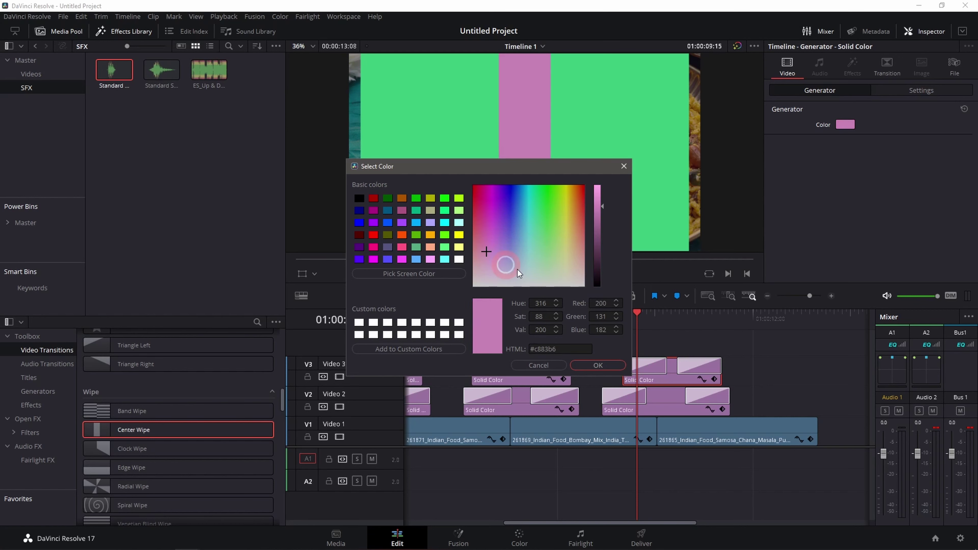
pyautogui.click(606, 365)
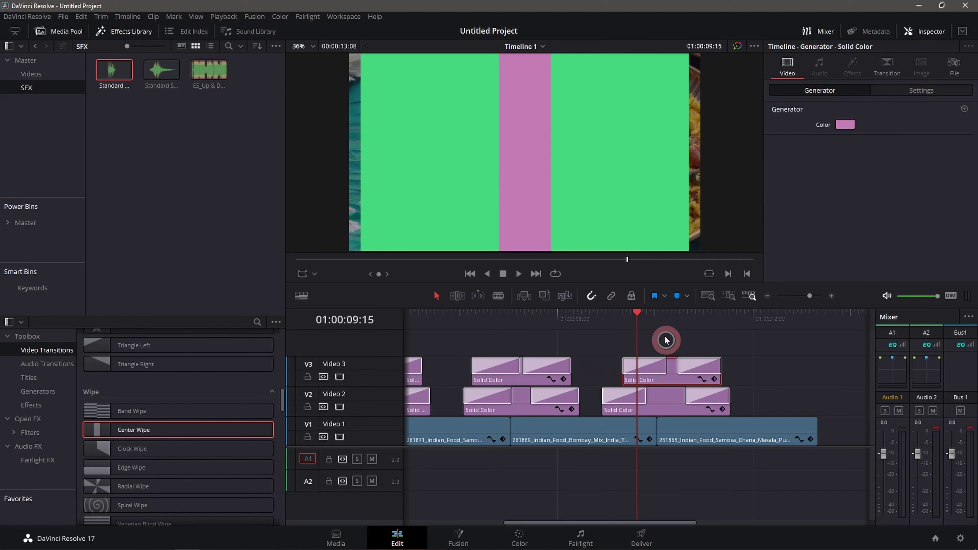
pyautogui.moveTo(635, 314); pyautogui.dragTo(614, 314)
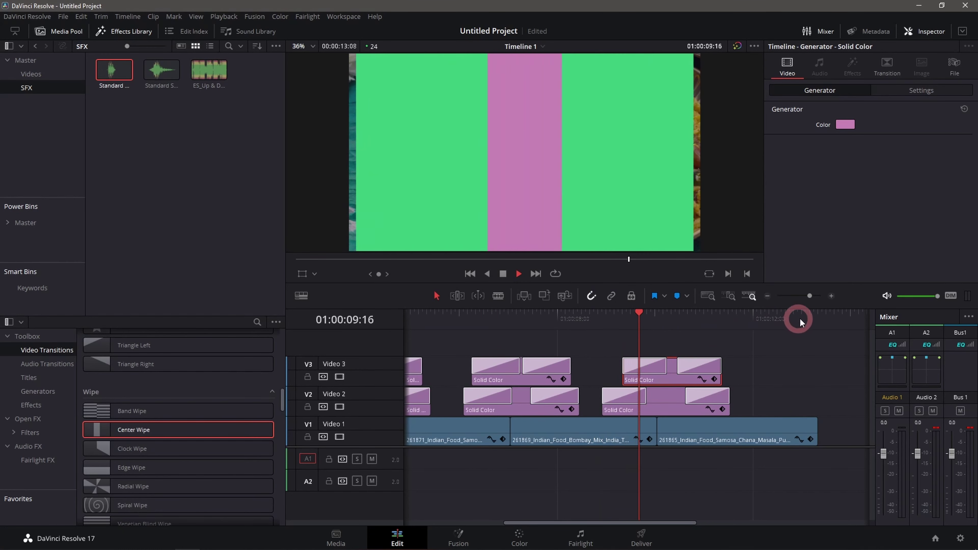
pyautogui.press('space')
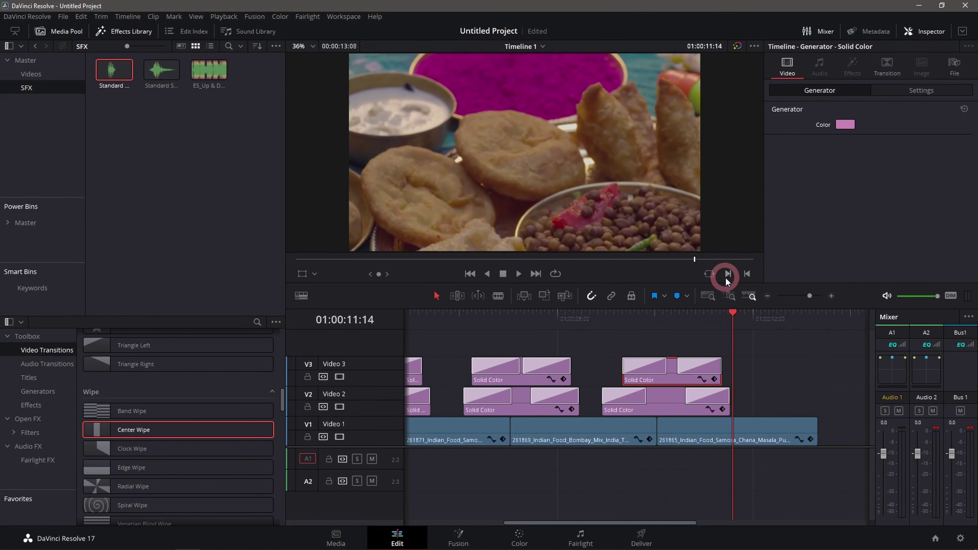
pyautogui.click(768, 296)
pyautogui.click(767, 296)
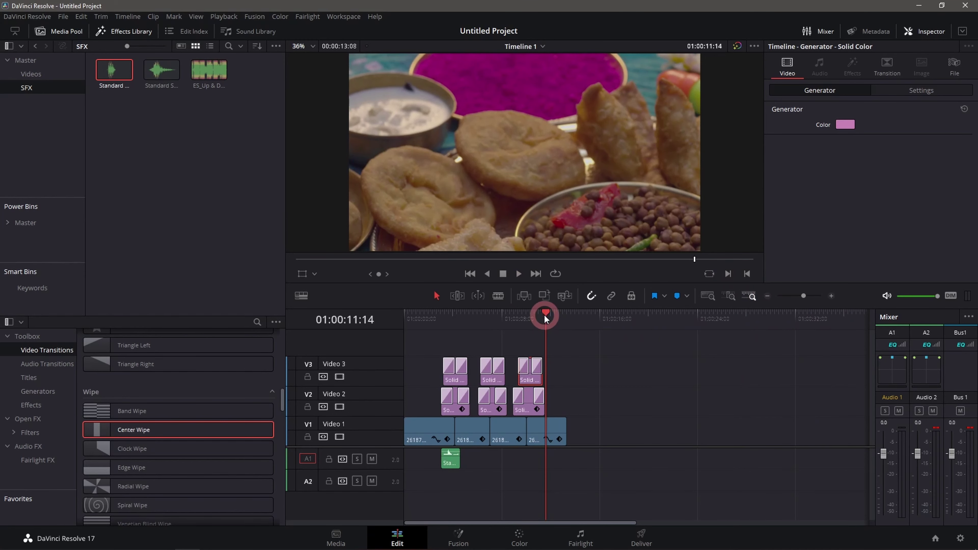
pyautogui.moveTo(545, 317); pyautogui.dragTo(430, 322)
pyautogui.press('space')
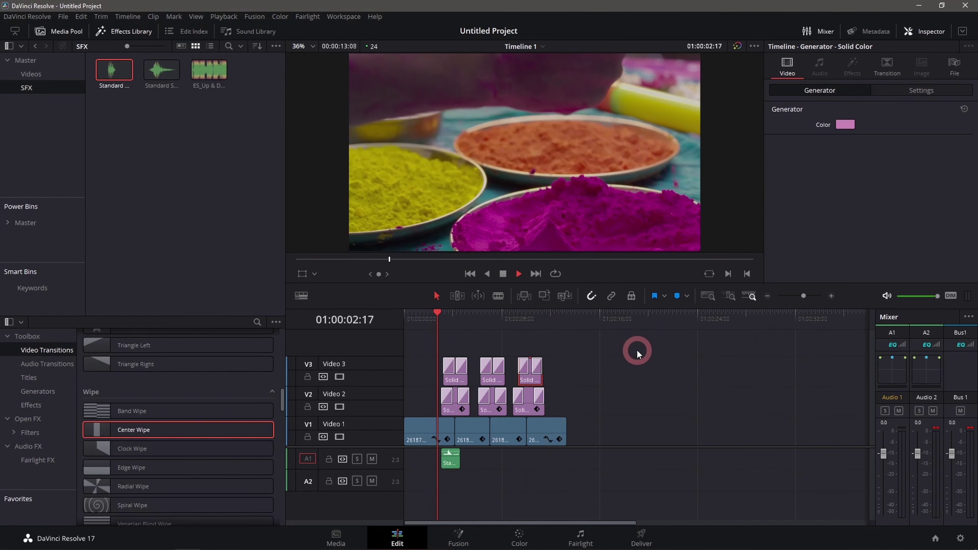